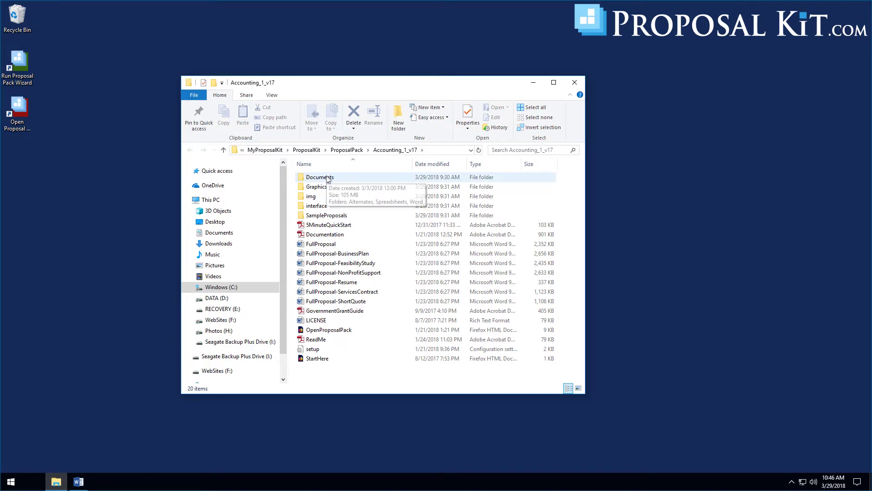
- Open the Word subfolder inside the Accounting_1_v17 pack's Documents folder
left_click(327, 178)
double_click(303, 177)
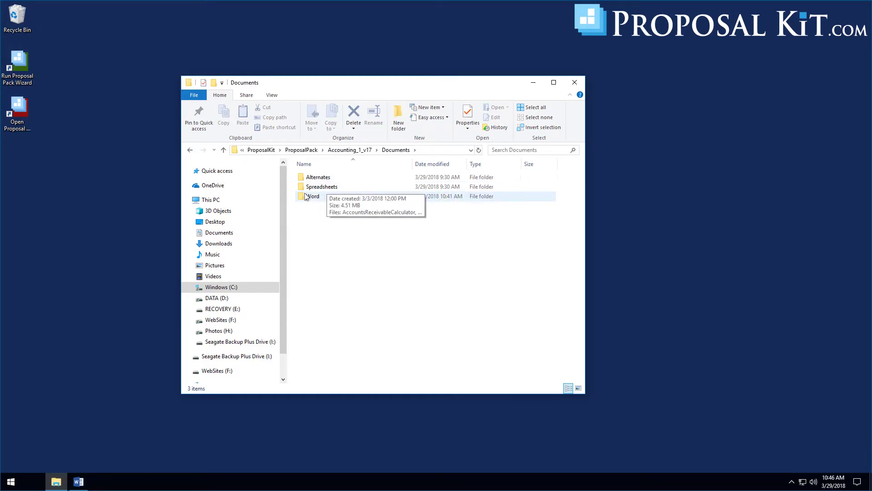
double_click(303, 198)
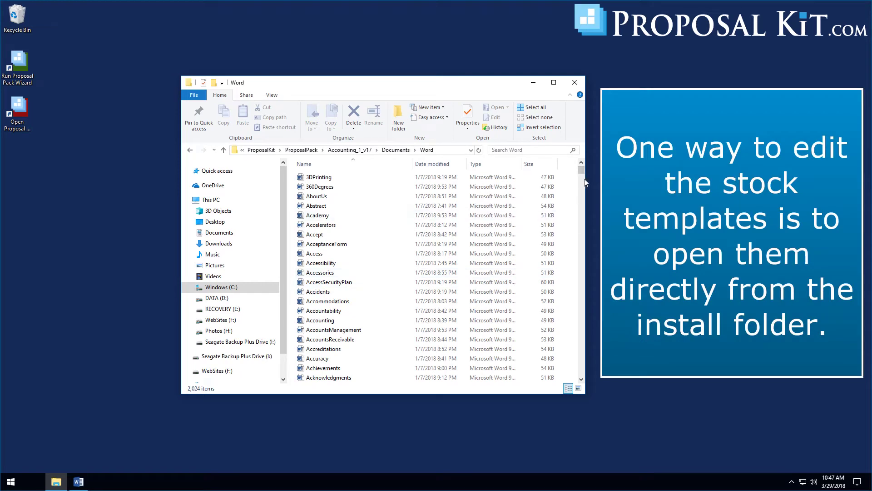
- Find the CoverLetter template in the Word folder, open it for editing and move its window clear of the screen edge
left_click_drag(581, 173, 581, 199)
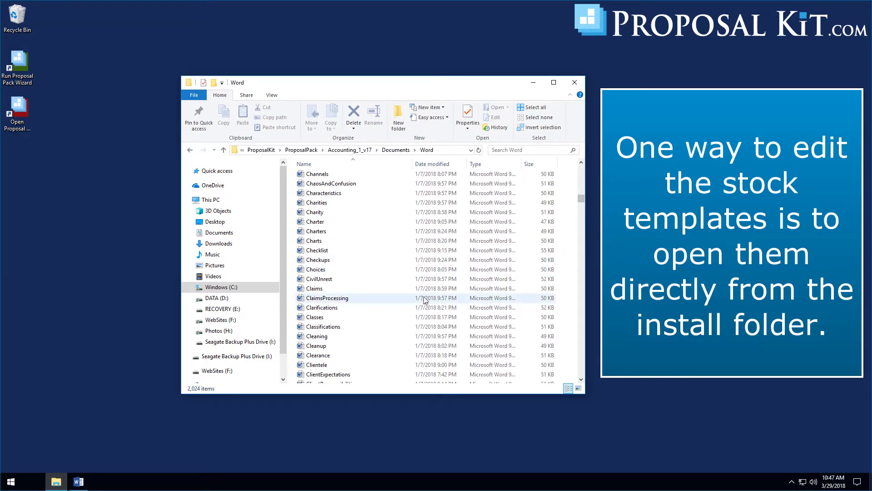
scroll(423, 300, "down", 2)
scroll(424, 300, "down", 2)
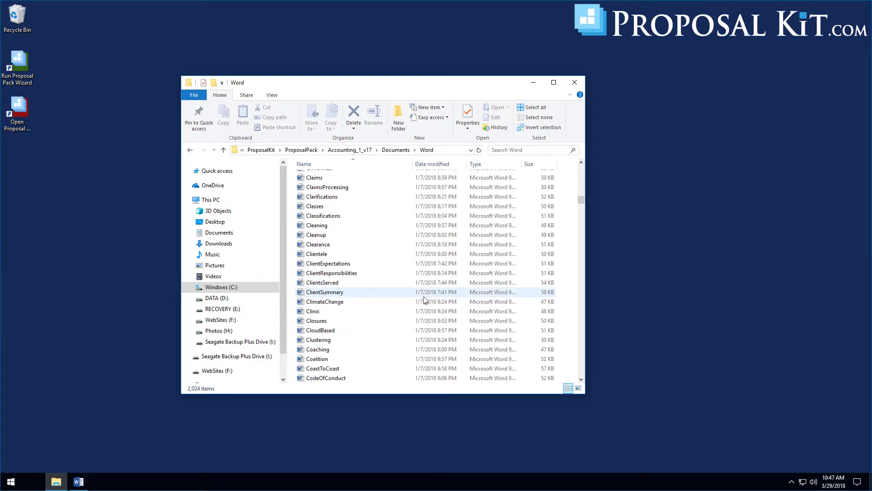
scroll(424, 300, "down", 15)
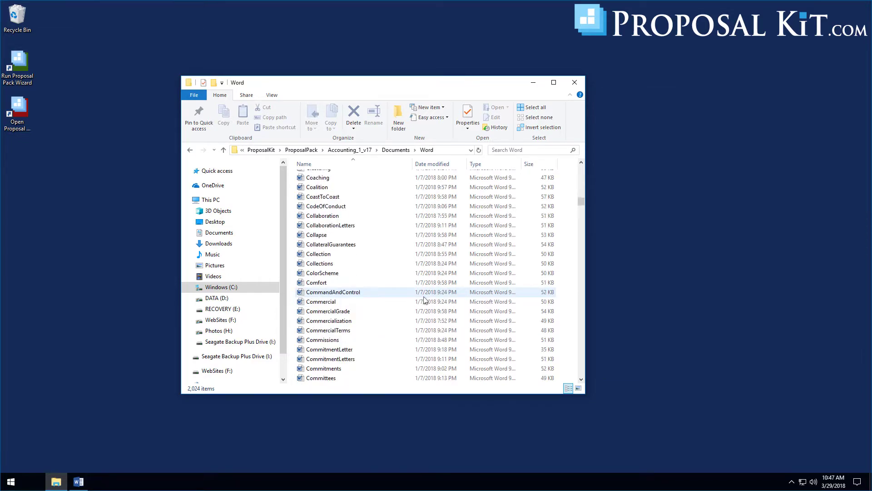
scroll(424, 299, "down", 13)
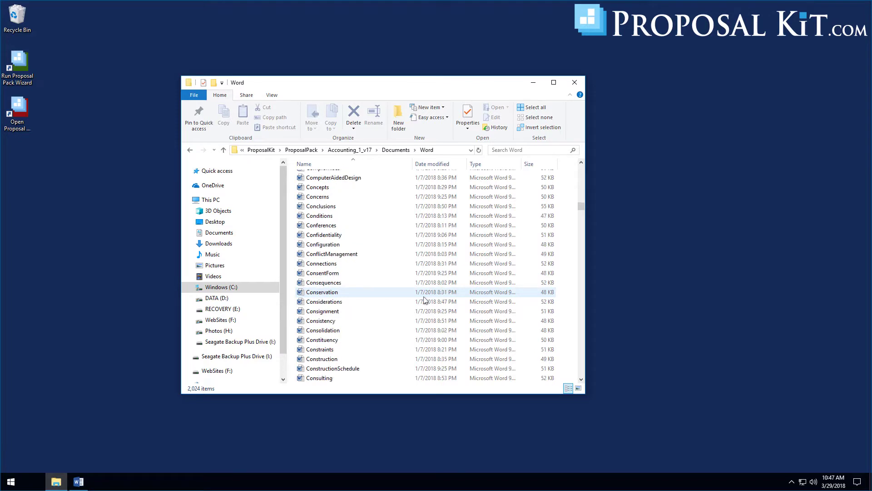
scroll(423, 300, "down", 12)
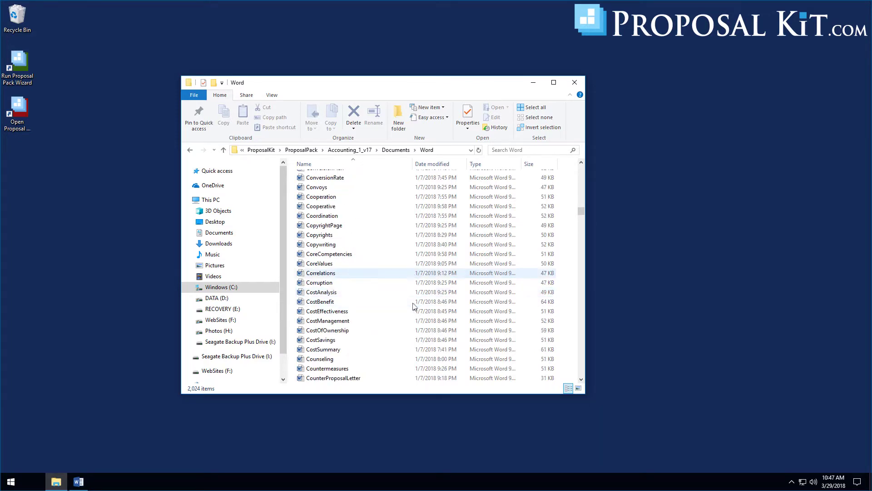
scroll(413, 305, "down", 4)
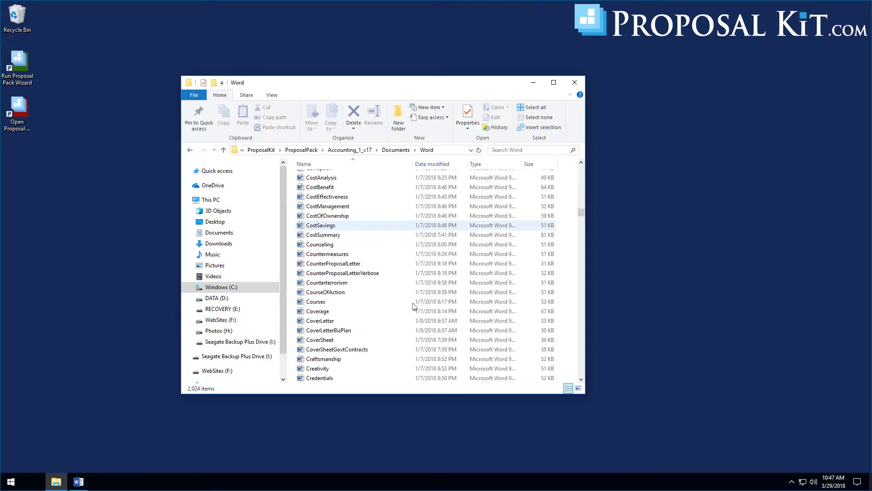
double_click(327, 322)
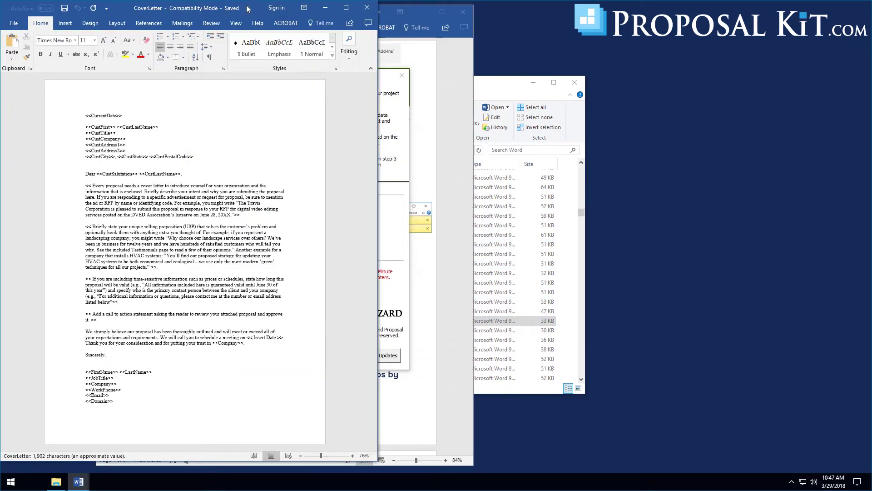
left_click_drag(246, 5, 427, 7)
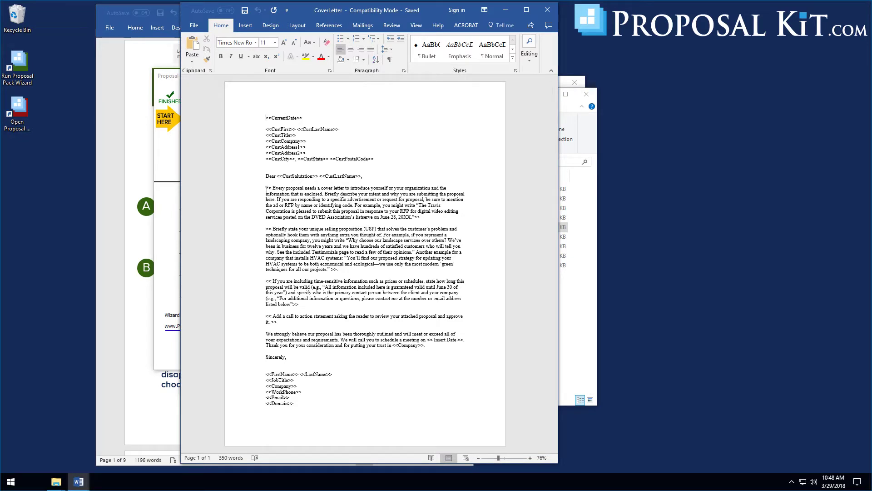
- Replace the cover letter's placeholder body paragraphs with the copied accounting letter text and delete the duplicate "Sincerely," line
left_click_drag(267, 189, 445, 344)
key("ctrl+v")
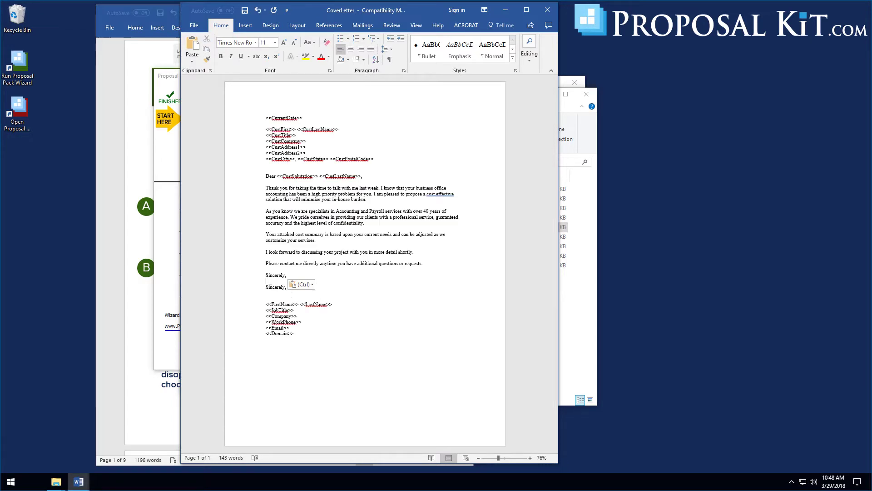
left_click_drag(263, 287, 287, 287)
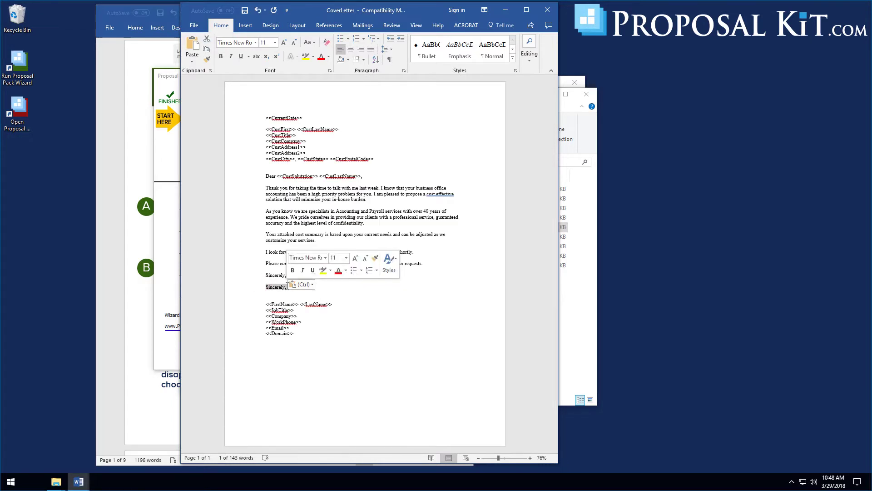
key("BackSpace")
key("BackSpace")
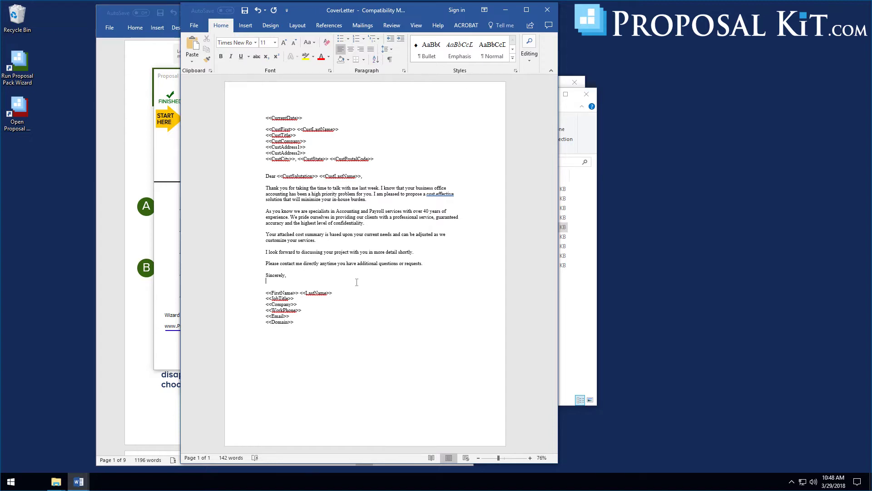
- Save and close the CoverLetter template, and close the Word folder window
left_click(245, 13)
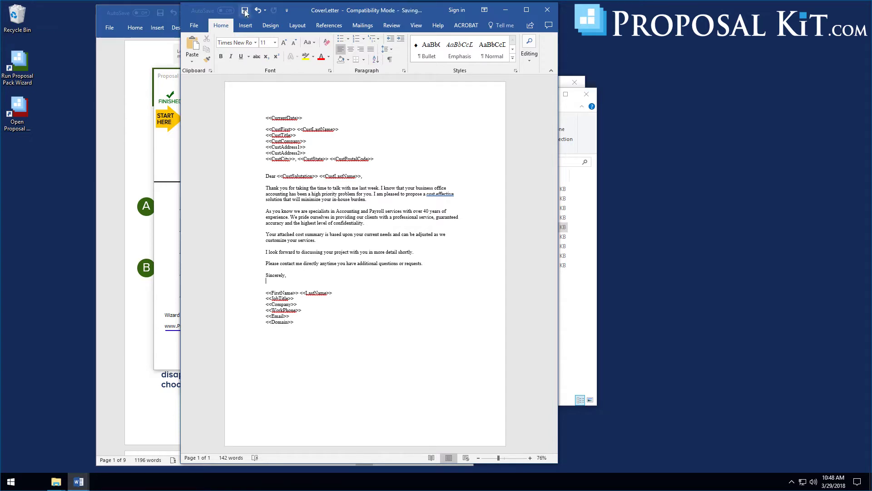
left_click(546, 10)
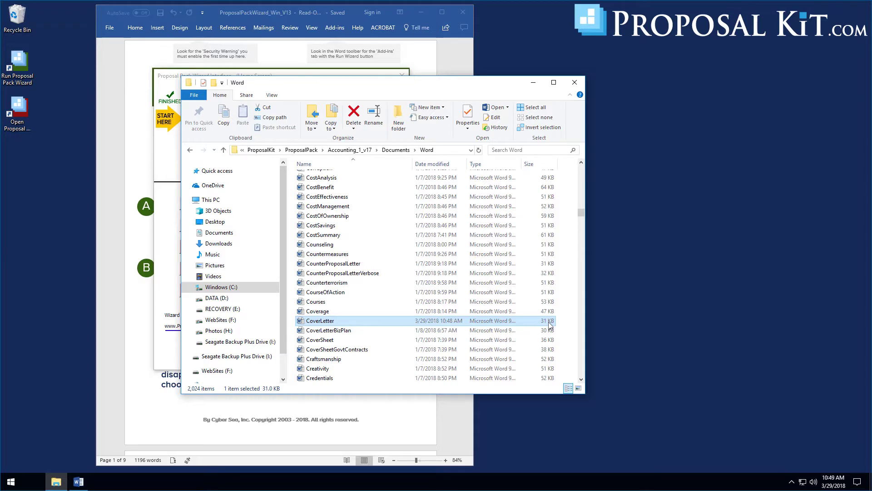
left_click(574, 84)
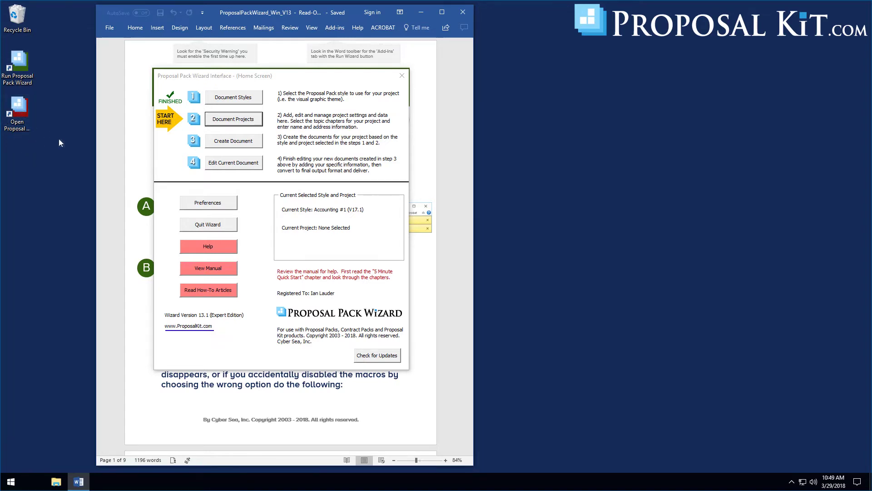
- Open the Proposal Pack Desktop Organizer from the desktop and go to its index of all editable chapters
double_click(22, 108)
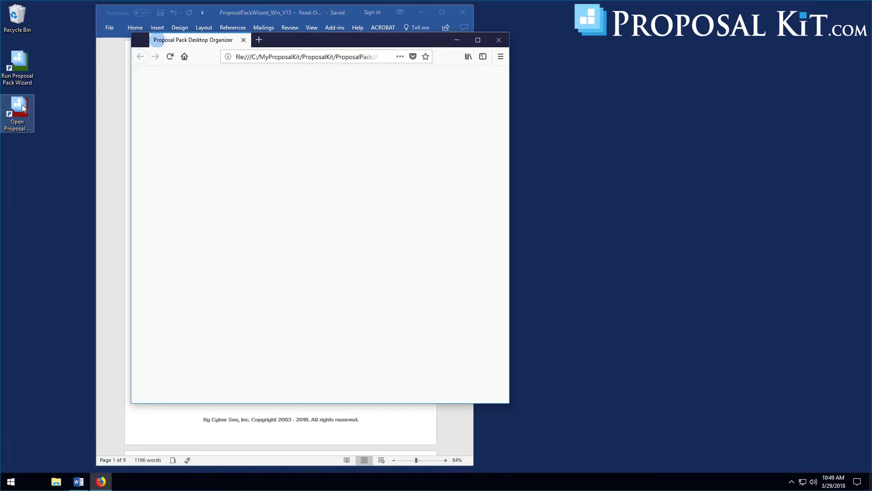
left_click_drag(301, 44, 331, 58)
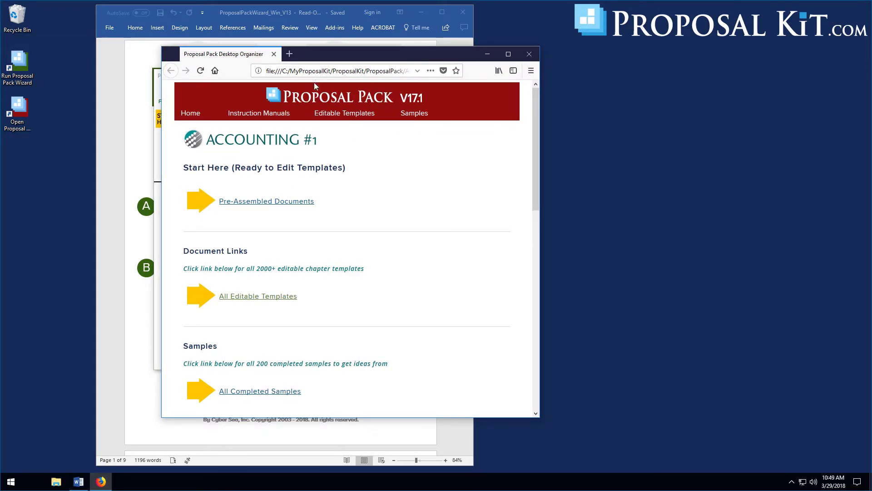
mouse_move(334, 116)
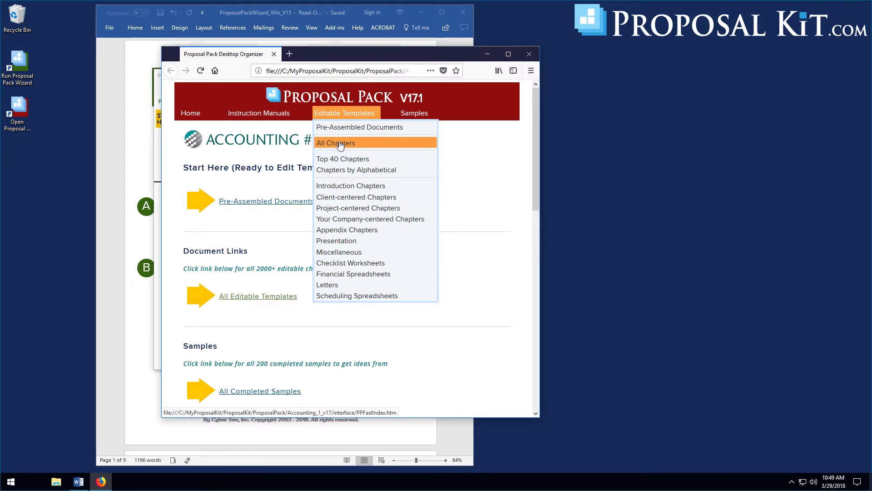
left_click(341, 144)
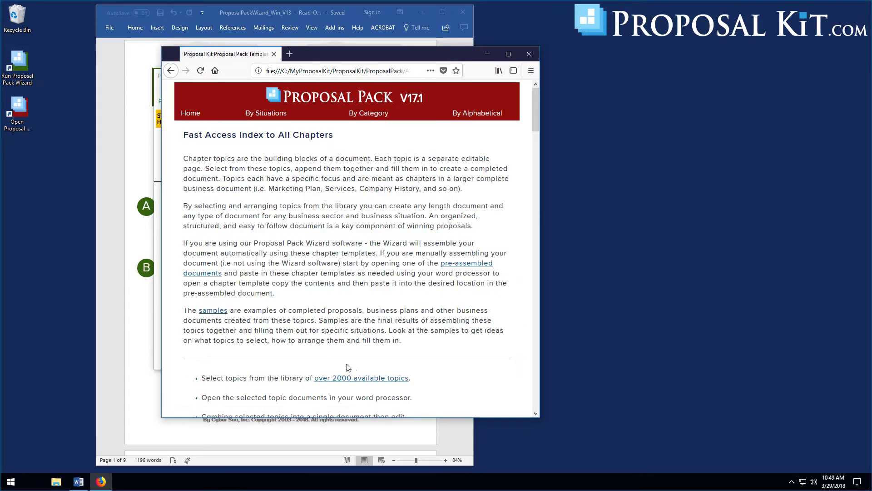
- Open the Title Page chapter from the Top 40 Most Common Topics and move the browser window aside
scroll(362, 371, "down", 1)
scroll(362, 371, "down", 5)
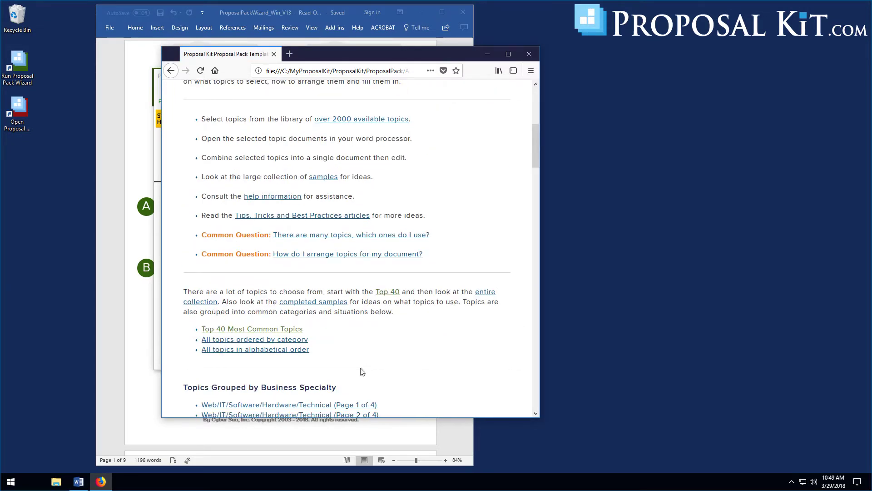
left_click(244, 333)
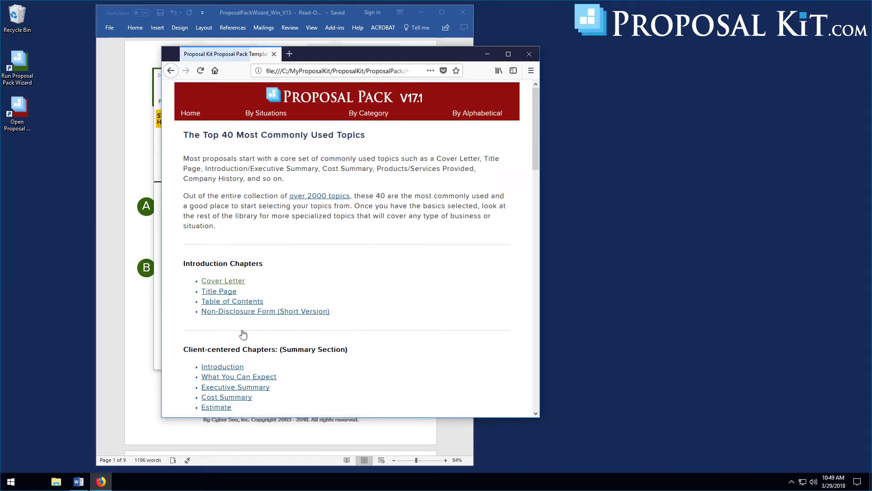
left_click(217, 291)
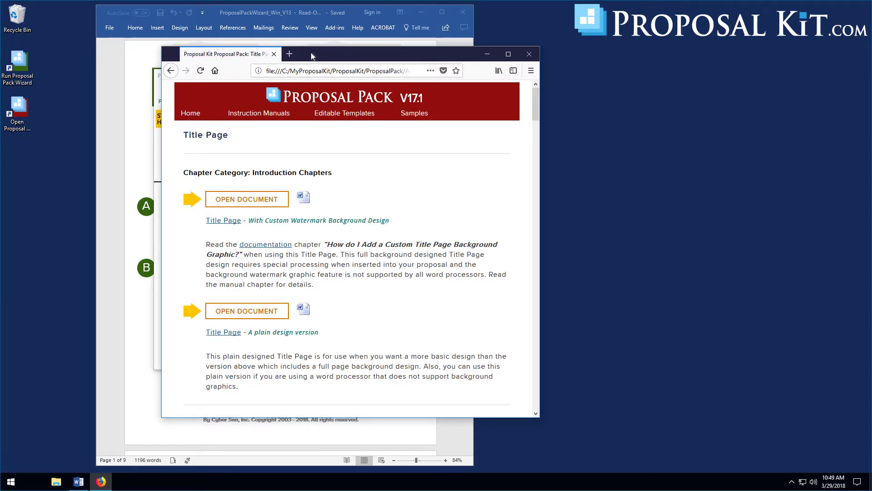
left_click_drag(311, 52, 452, 68)
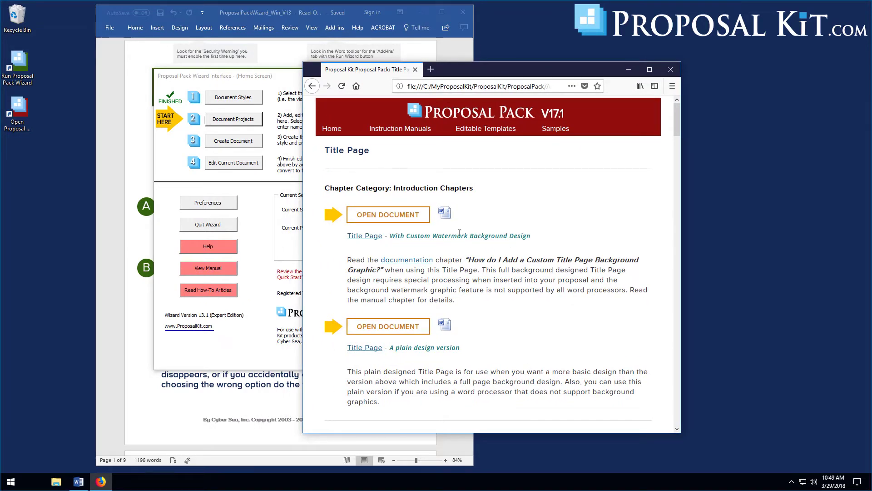
- Open the Title Page template with the custom watermark background design in Microsoft Word and reposition its window
left_click(383, 219)
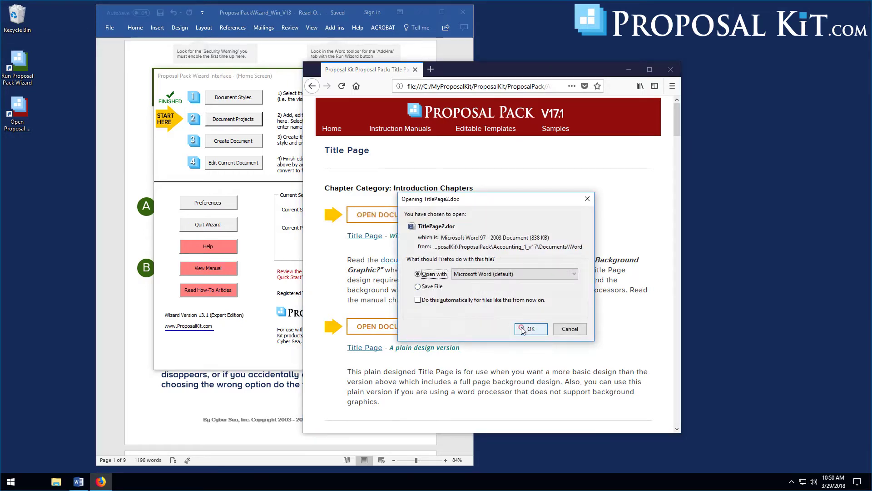
left_click(523, 331)
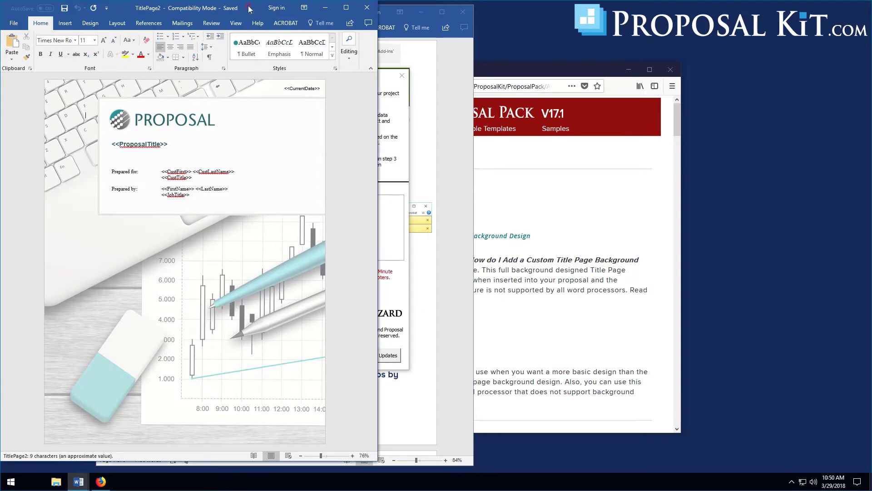
left_click_drag(246, 5, 433, 11)
left_click_drag(438, 12, 440, 10)
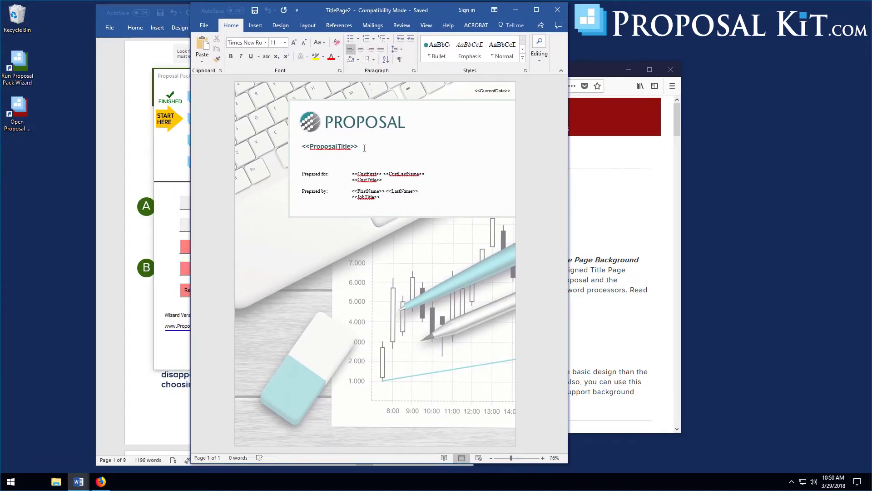
- Replace the <<ProposalTitle>> placeholder on the title page with "Accounting Services Proposal"
left_click_drag(358, 146, 303, 149)
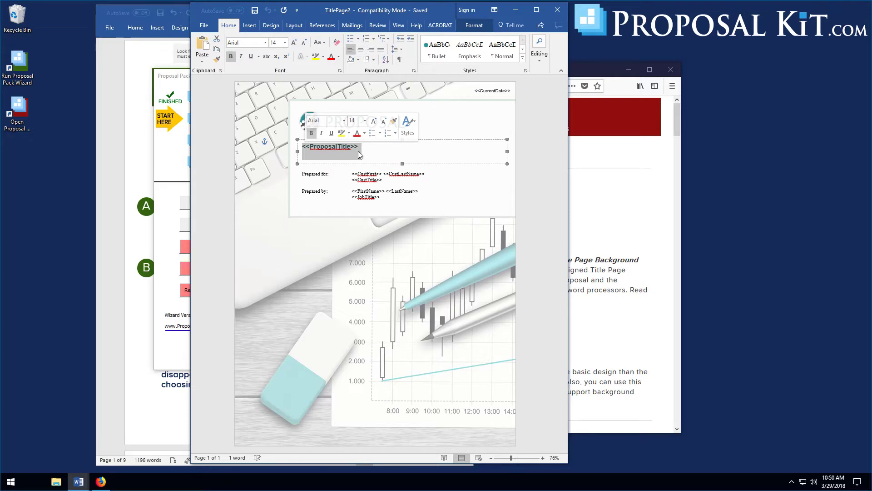
type("Account")
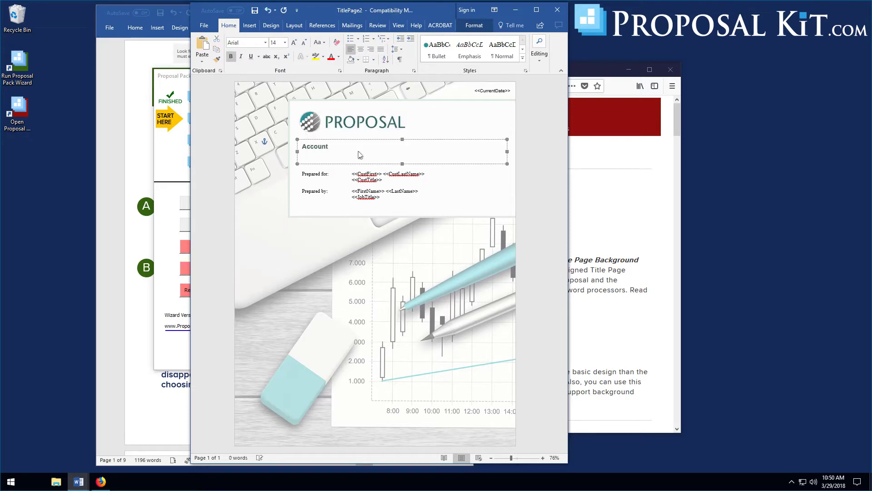
type("ing Services Proposal")
- Save and close the TitlePage2 document, and close the organizer's browser window
key("ctrl+s")
left_click(557, 9)
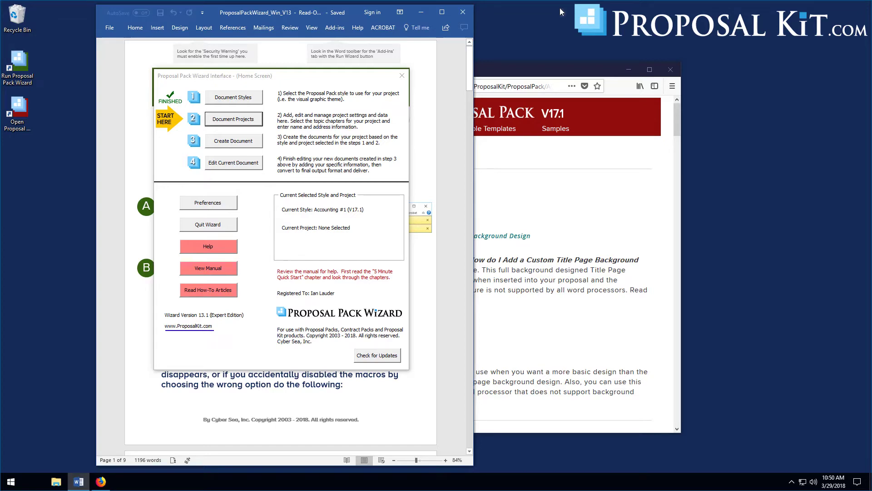
left_click(677, 68)
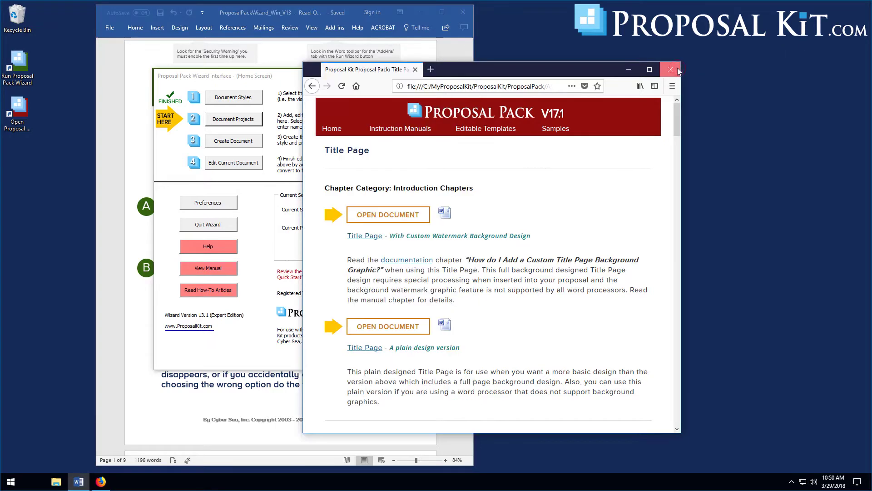
left_click(677, 68)
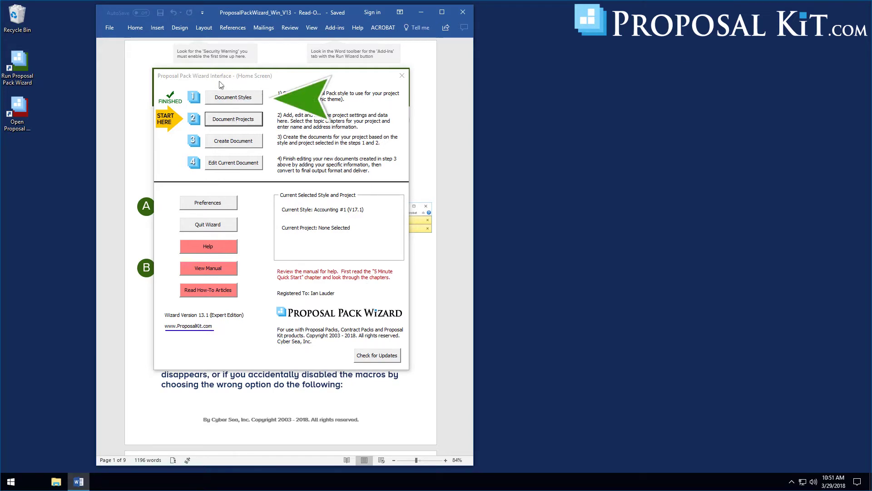
- Open the Accounting #1 (V17.1) style for editing in the Proposal Pack Wizard and show its template management options
left_click(235, 101)
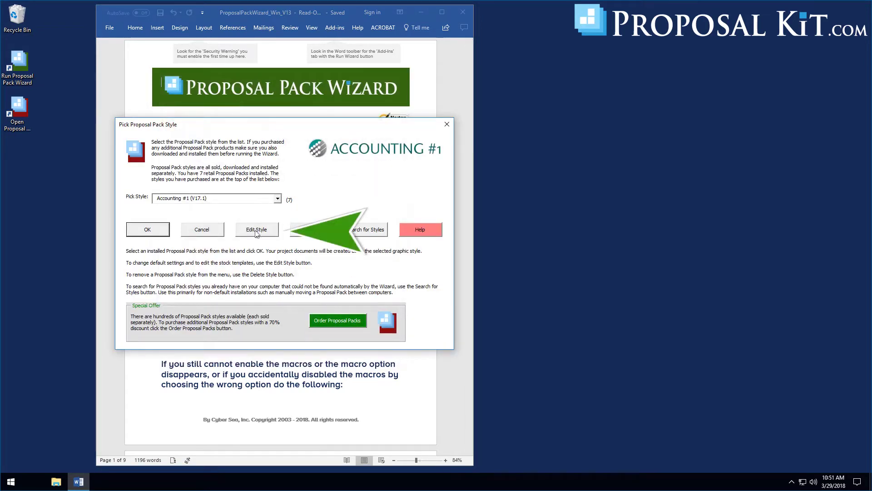
left_click(255, 230)
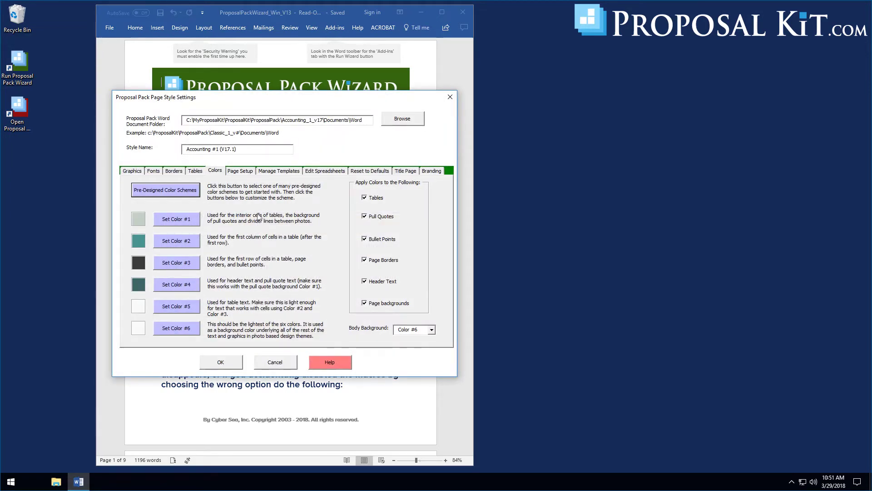
left_click(276, 172)
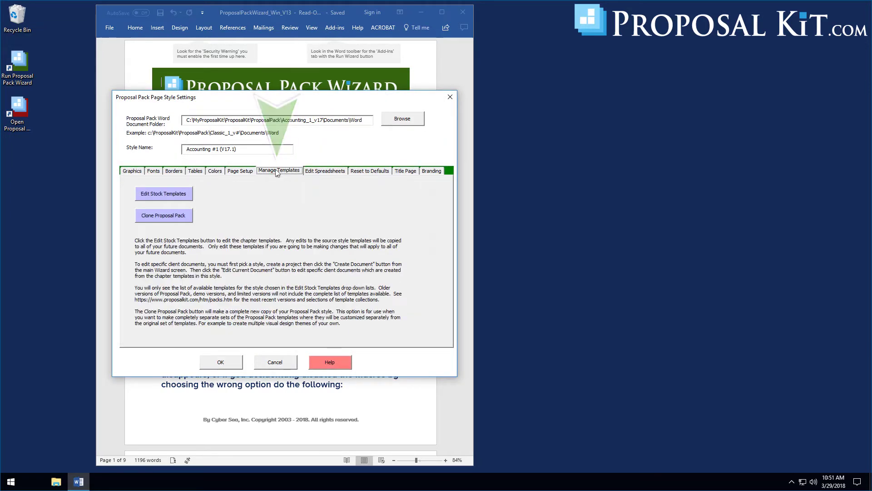
- Open the Services Provided stock template for editing from the alphabetically ordered template lists and reposition its Word window
left_click(166, 199)
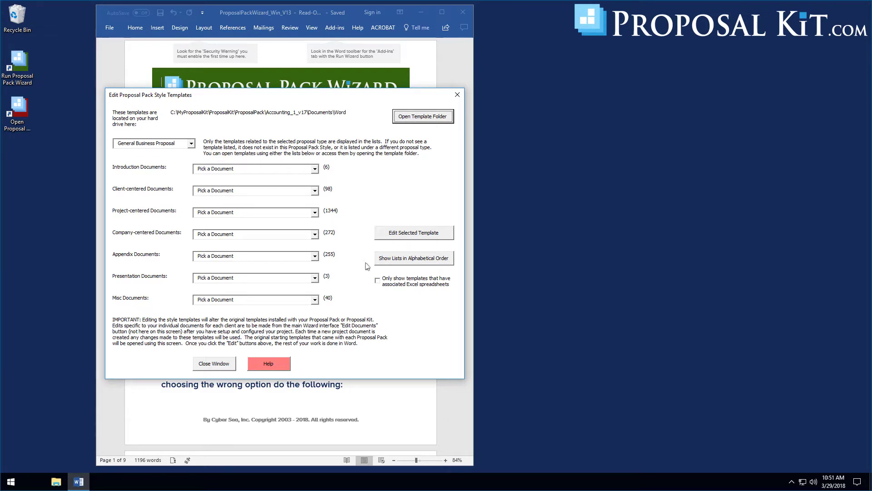
left_click(404, 258)
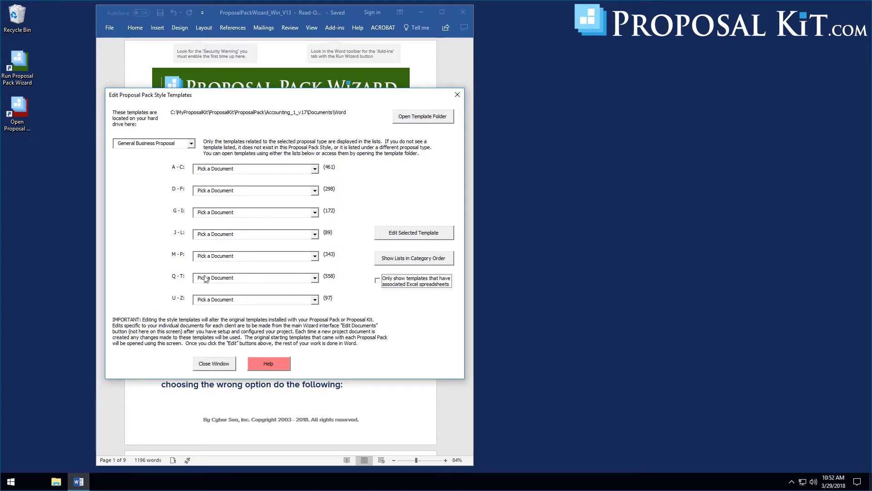
left_click(314, 278)
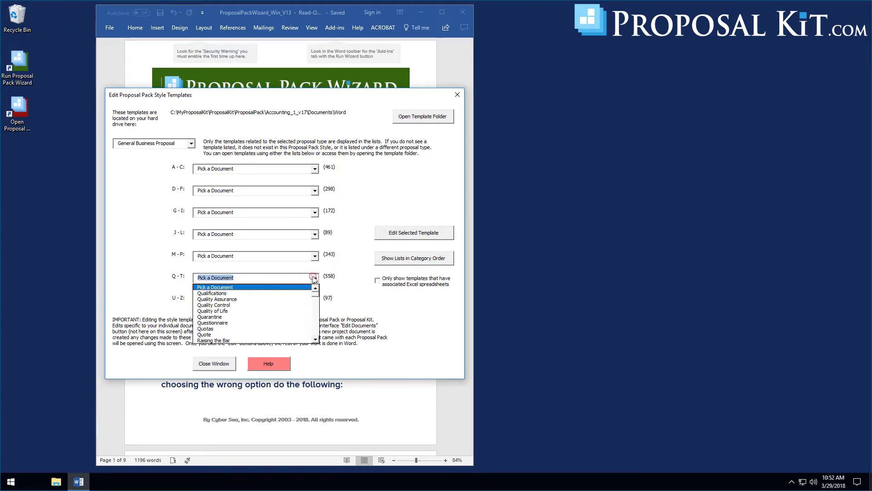
left_click_drag(317, 296, 317, 314)
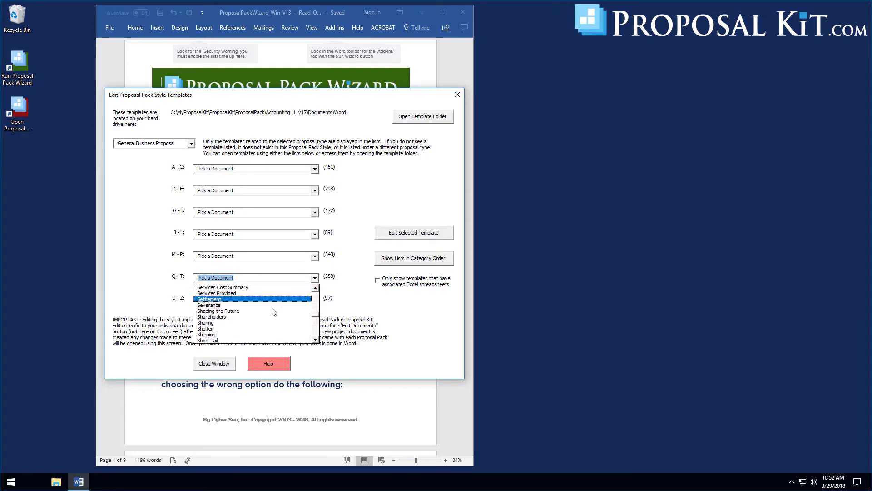
left_click(229, 294)
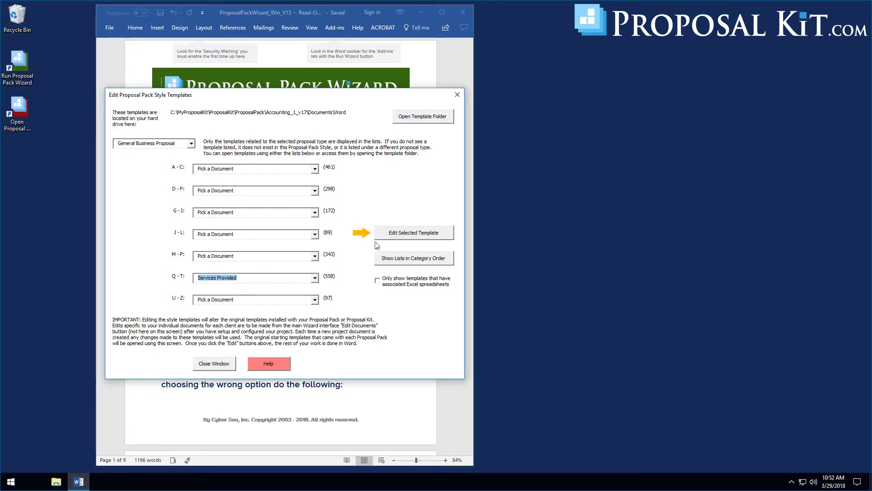
left_click(418, 239)
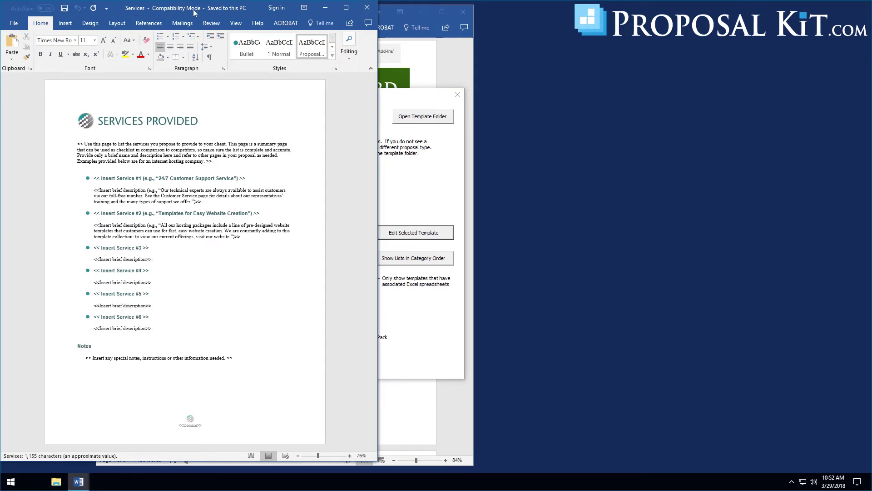
left_click_drag(194, 12, 391, 13)
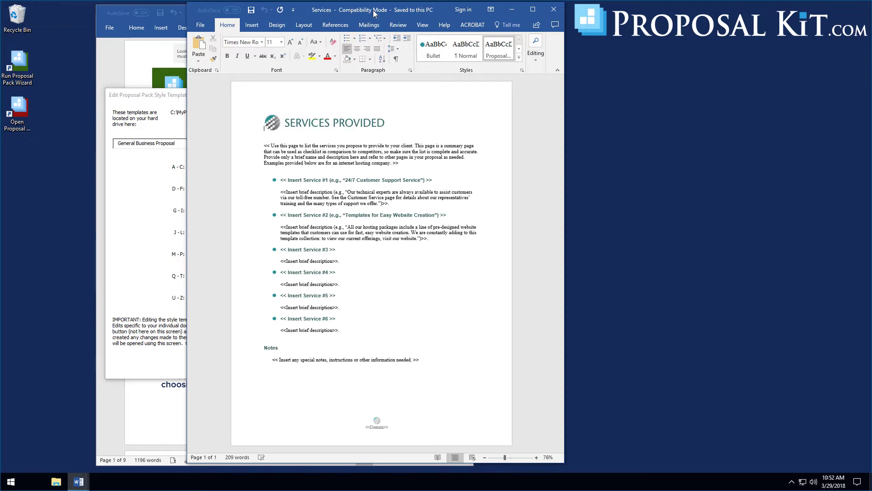
- Replace the introductory instructions with a paragraph beginning "<<Company>> offers our entire office at your service" that describes the assigned Account Manager
left_click_drag(264, 146, 412, 161)
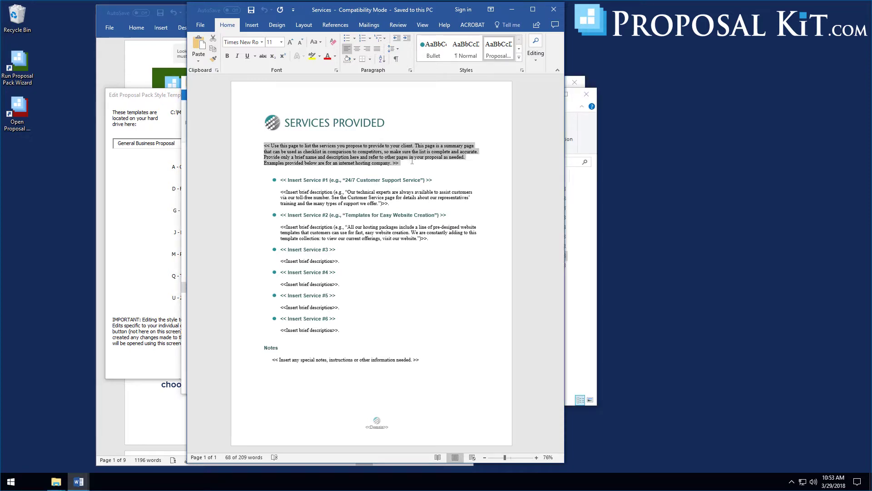
type("<<Company>> offers our entire office at your service. We will assign the following Account Manager to your company. She will be available to answer any questions or concerns that you may have. She can also discuss and add additional reports or summaries upon your request.")
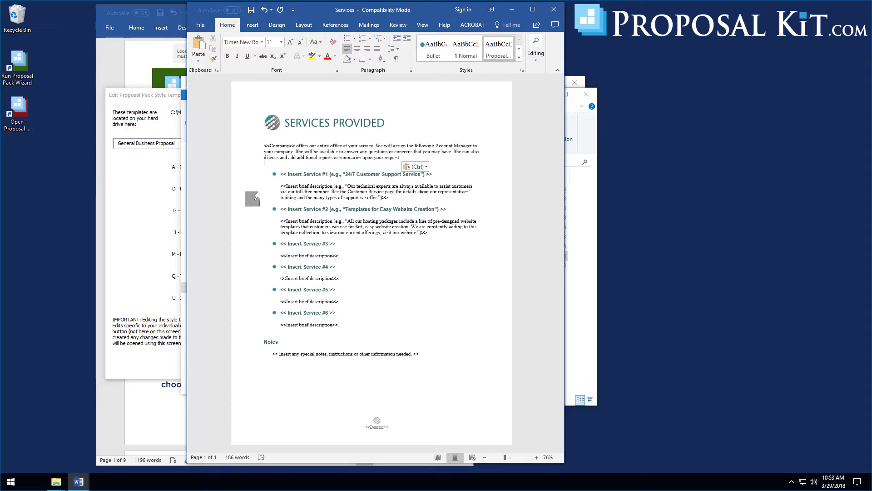
- Replace the first three service heading placeholders with "Accounting Services", "Payroll Services" and "Tax Preparation"
triple_click(380, 173)
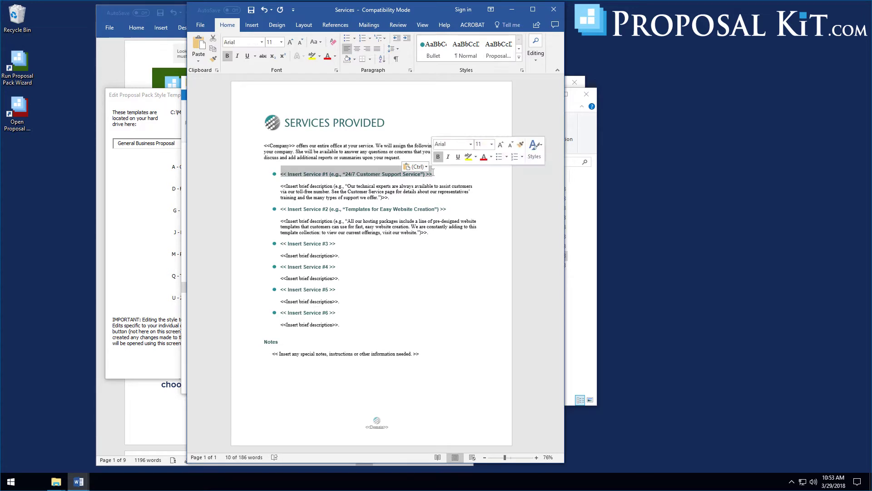
type("Accounting Services")
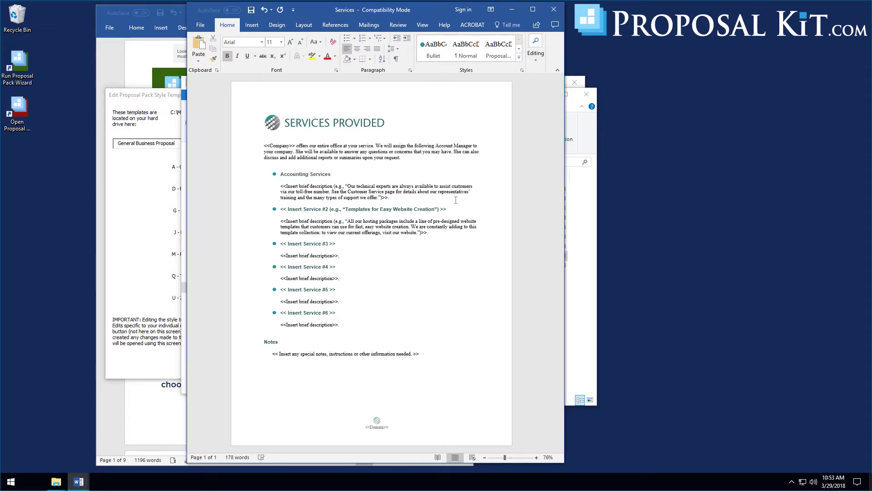
triple_click(276, 209)
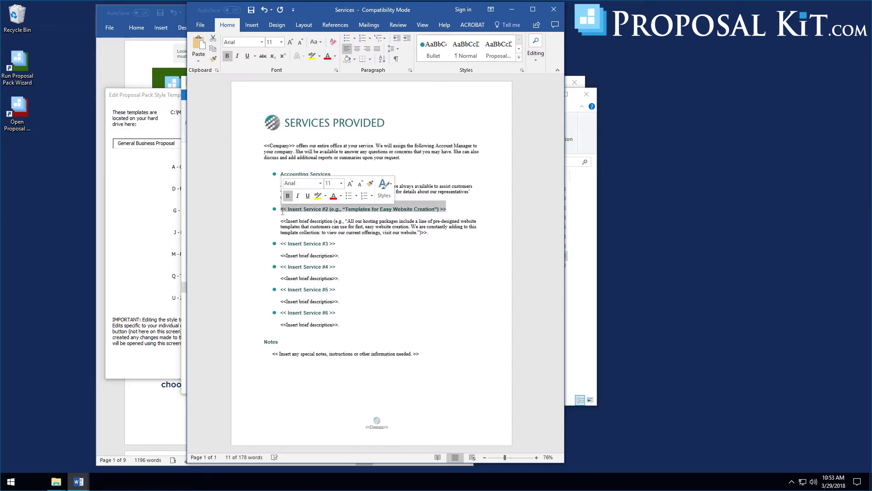
type("Payroll S")
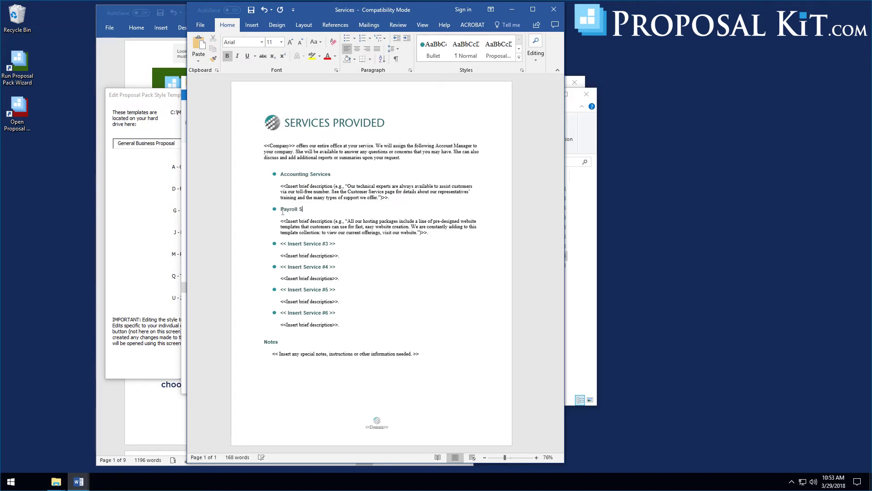
type("ervices")
left_click_drag(337, 244, 281, 246)
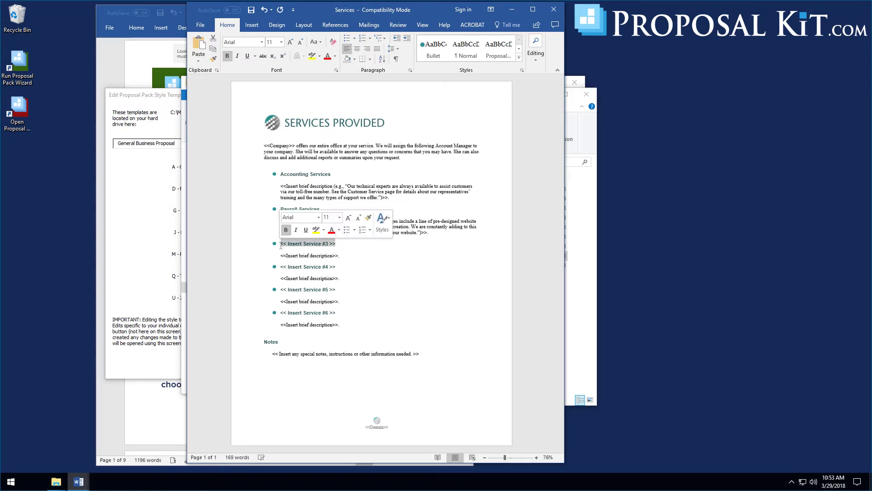
type("Tax Prep")
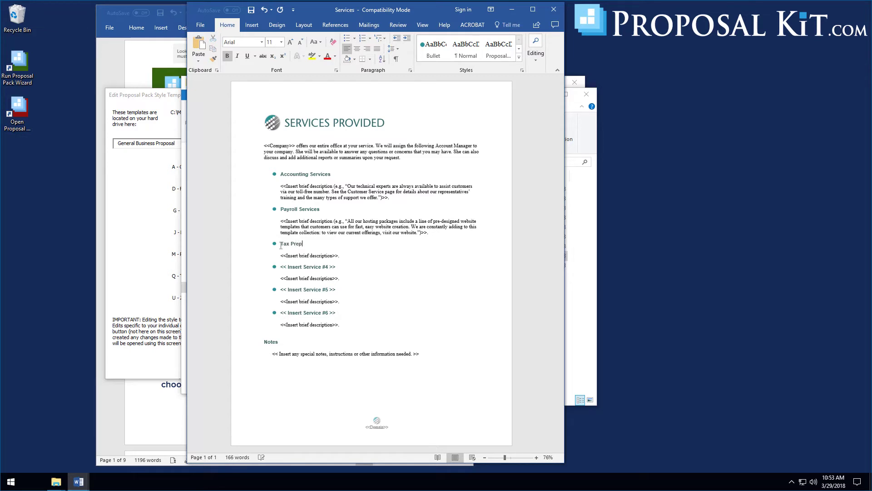
type("aration")
left_click(311, 255)
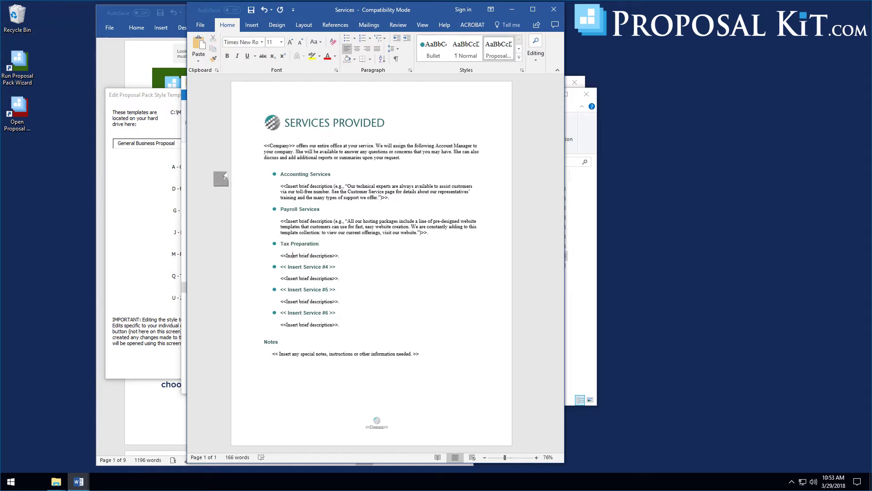
- Save and close the Services document, then return to the wizard's home screen, accepting the style settings
left_click(250, 11)
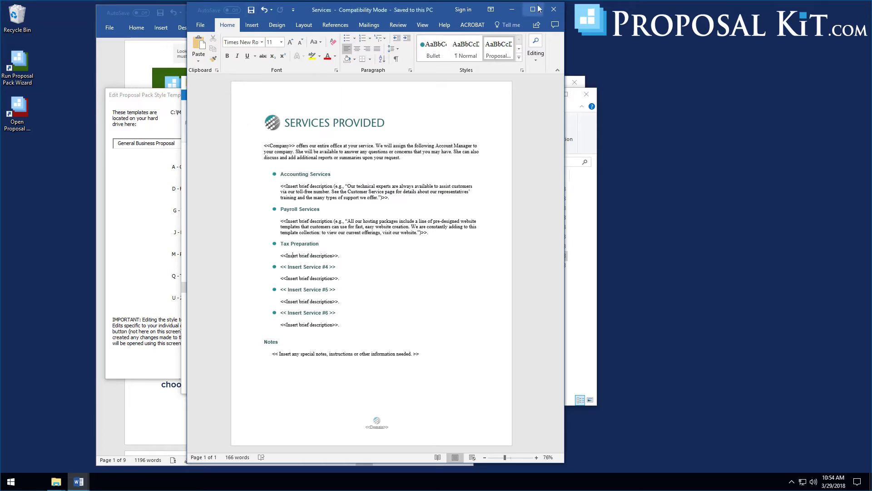
left_click(551, 10)
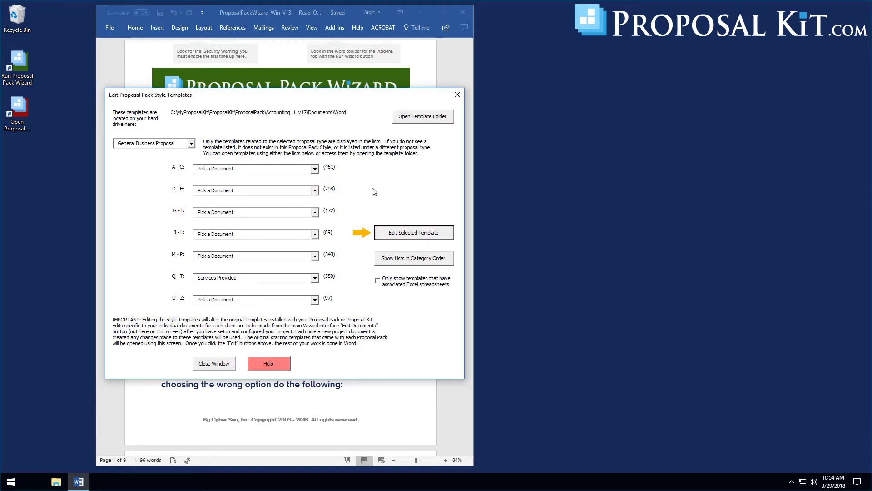
left_click(208, 365)
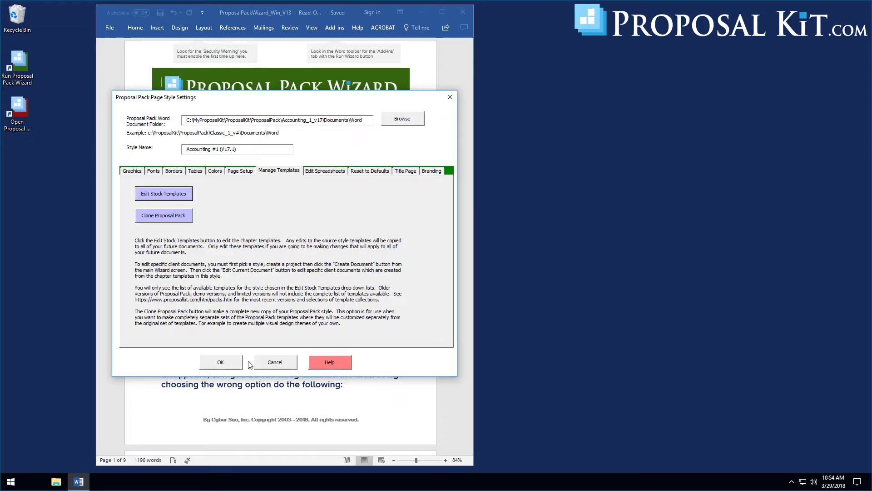
left_click(222, 363)
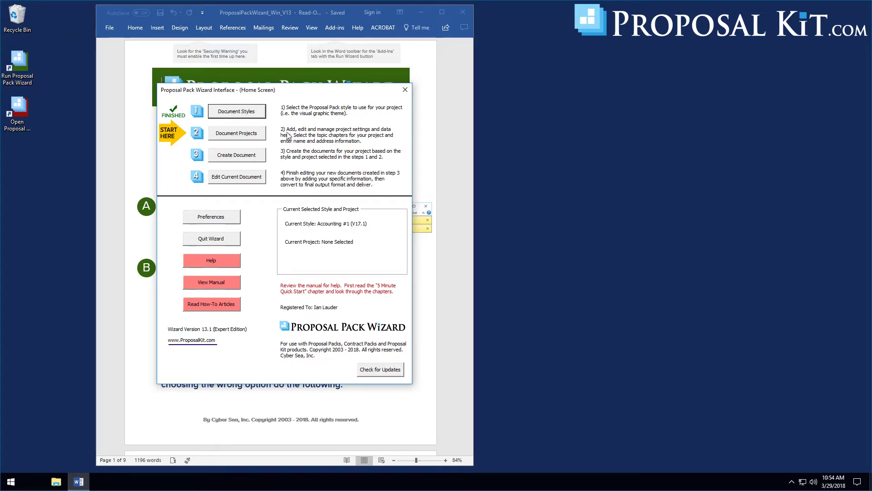
- Start a new project and select the Cover Letter, Title Page, Back Page, Services Provided and Cost Summary templates for it
left_click(230, 136)
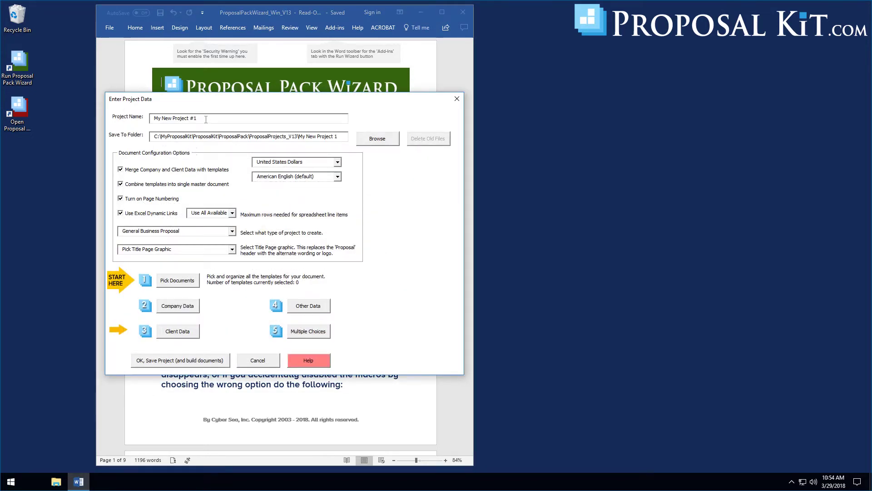
left_click(176, 280)
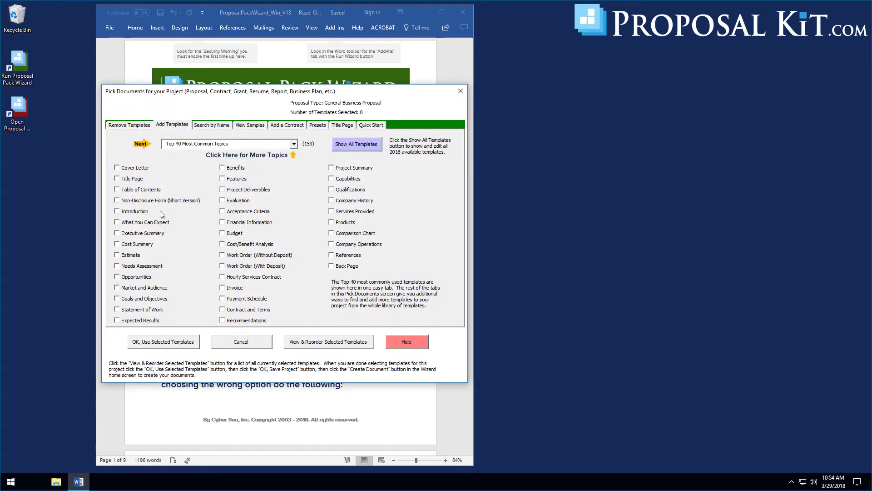
left_click(138, 170)
left_click(133, 181)
left_click(339, 271)
left_click(350, 215)
left_click(135, 246)
- Create a preset named "My Proposal Layout" from the selected templates
left_click(318, 128)
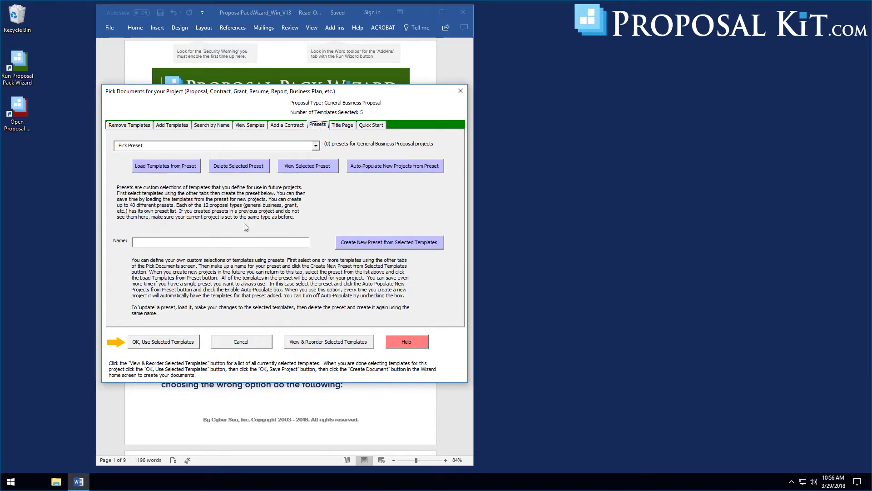
left_click(223, 241)
type("My Proposal Layout")
left_click(388, 244)
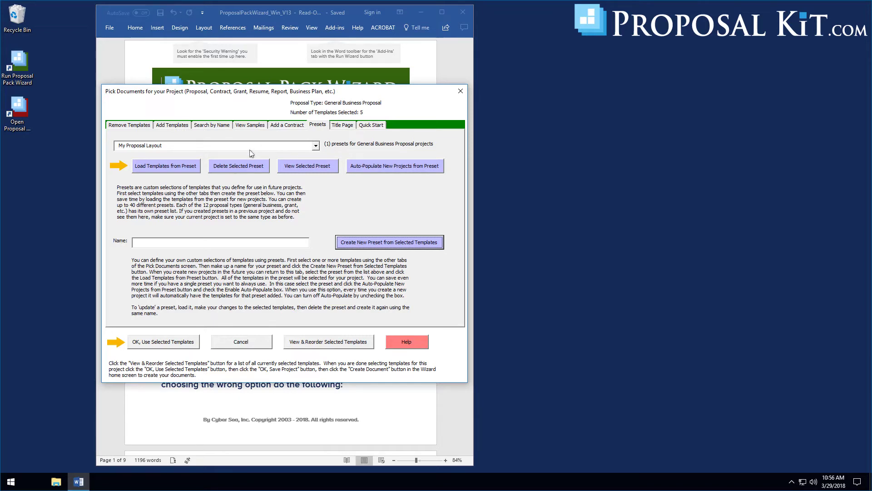
- Show all available templates in alphabetical lists and limit them to the templates selected in the project
left_click(173, 125)
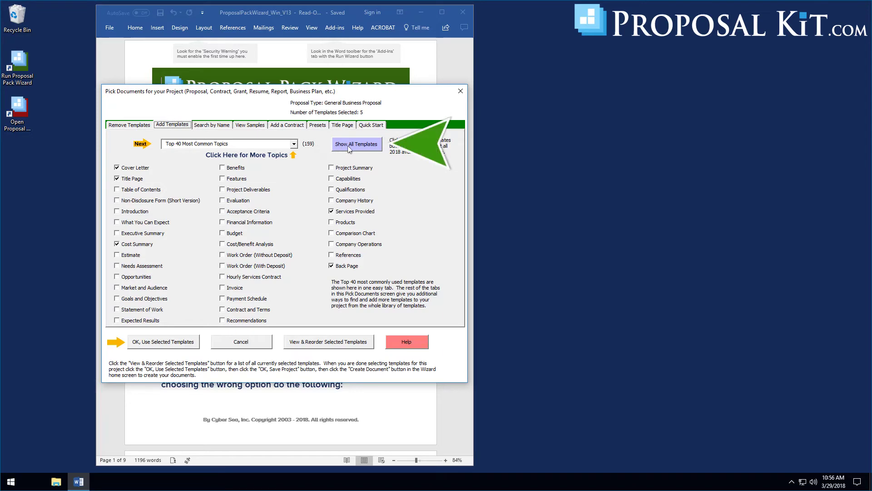
left_click(362, 150)
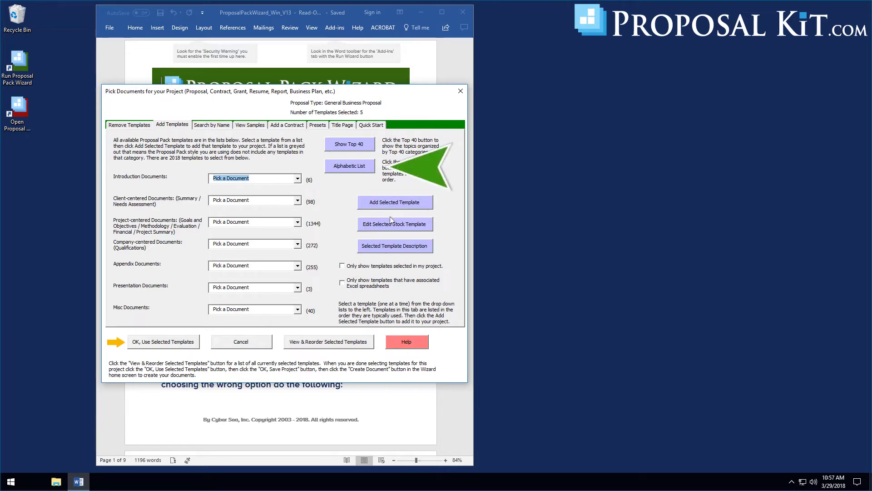
left_click(350, 168)
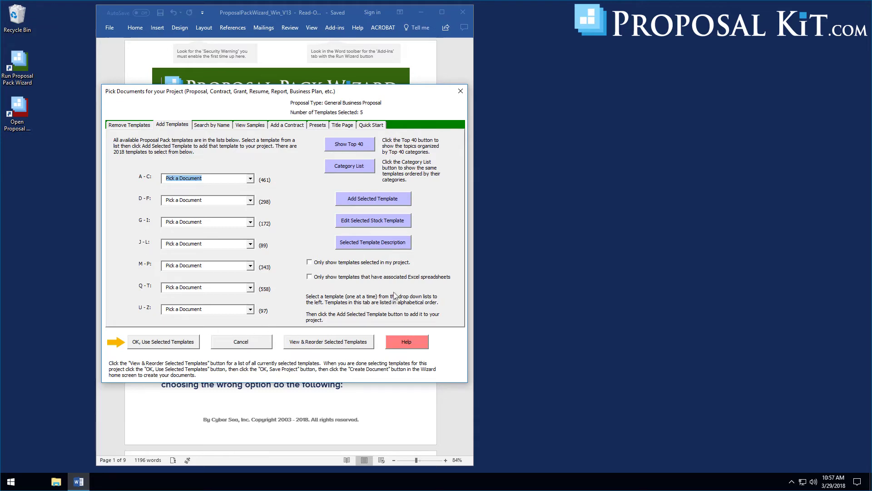
left_click(309, 263)
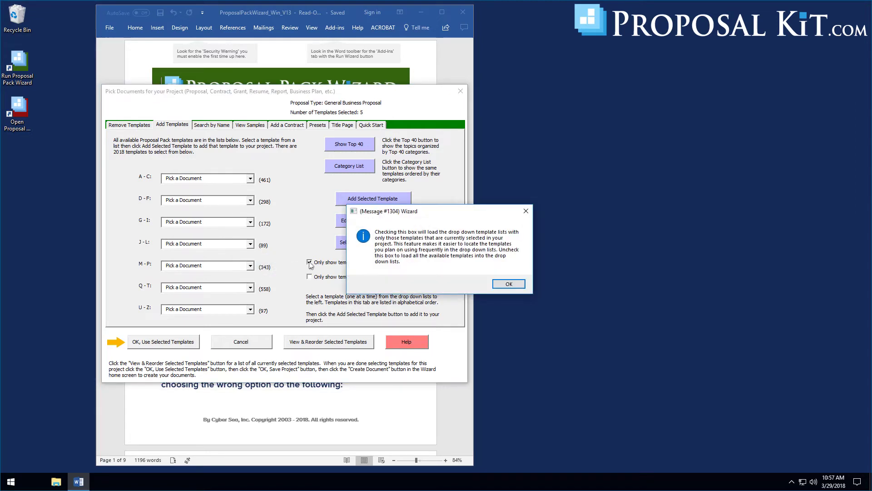
left_click(496, 286)
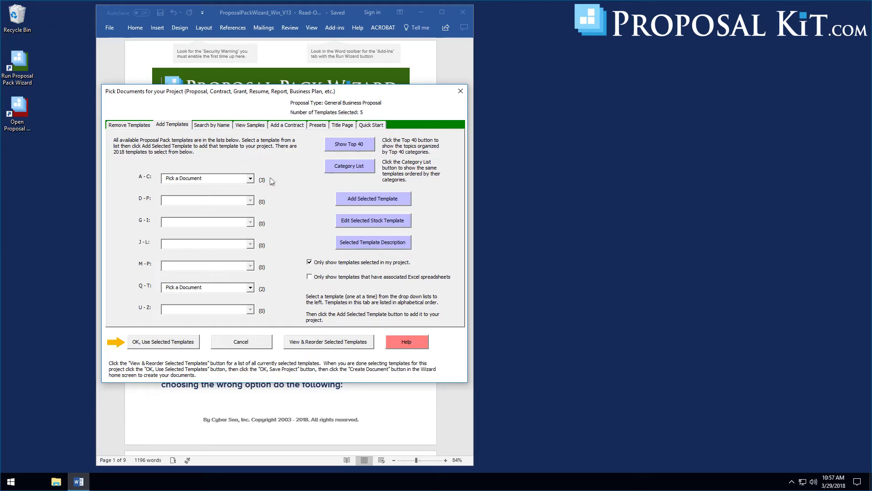
- Open the Cost Summary stock template for editing, bringing up its CostSummaryCalculator spreadsheet in Excel
left_click(251, 179)
left_click(250, 178)
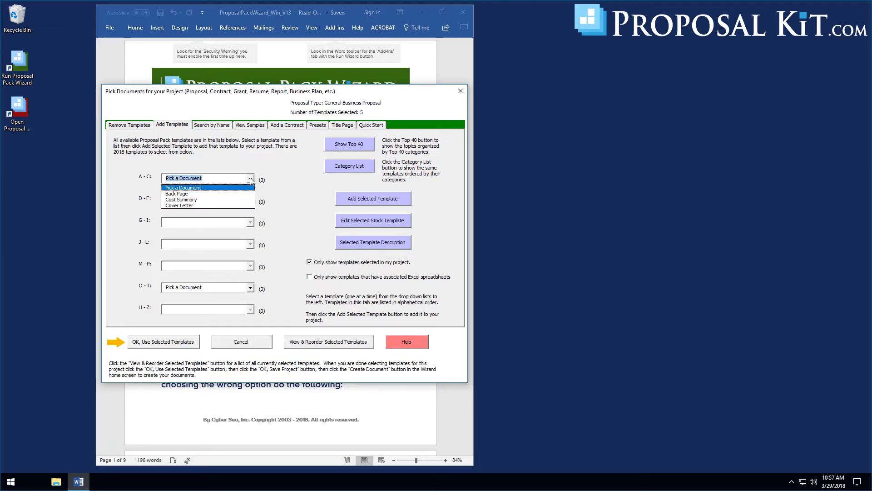
left_click(181, 200)
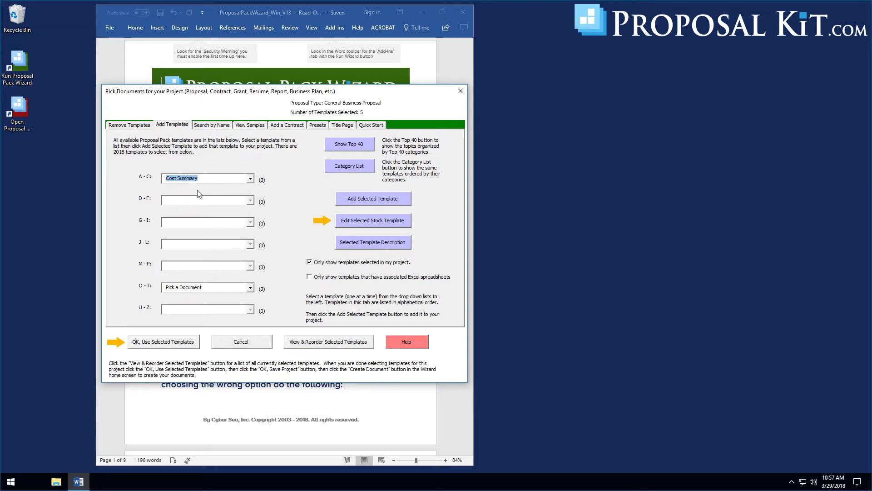
left_click(364, 224)
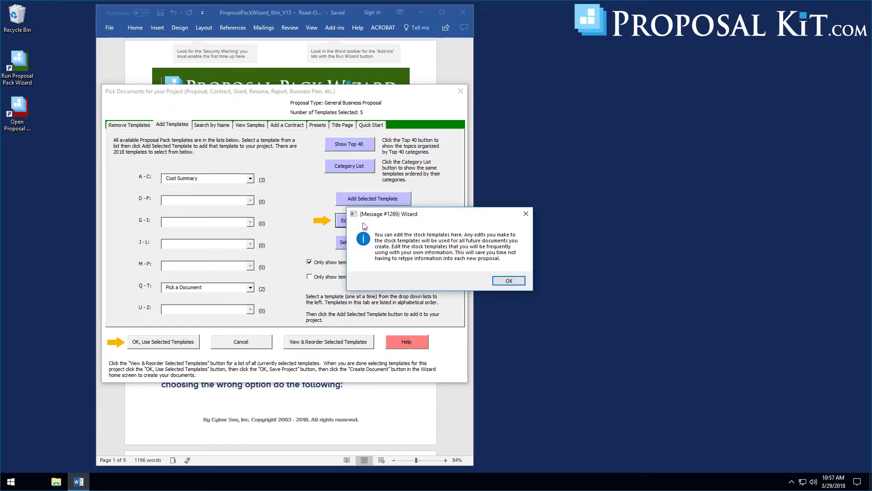
left_click(504, 280)
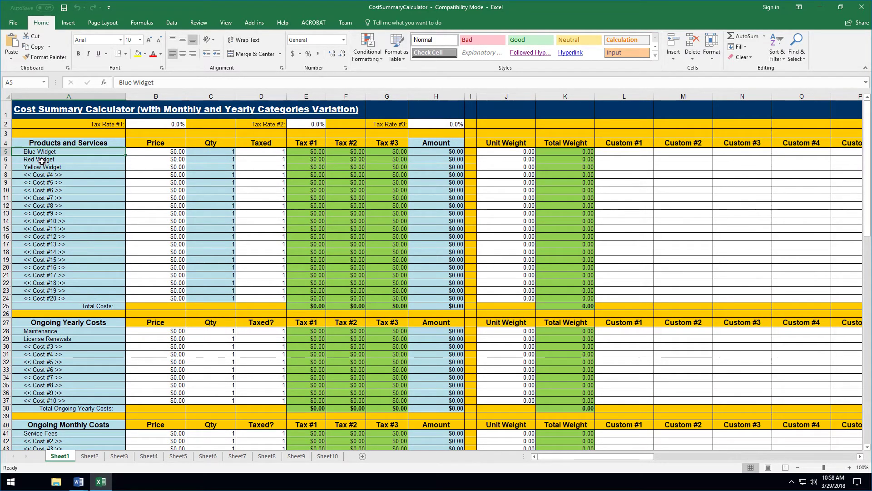
- Replace the Blue Widget line item under Products and Services with Accounting Services and set its price to $100
left_click(41, 161)
left_click(48, 152)
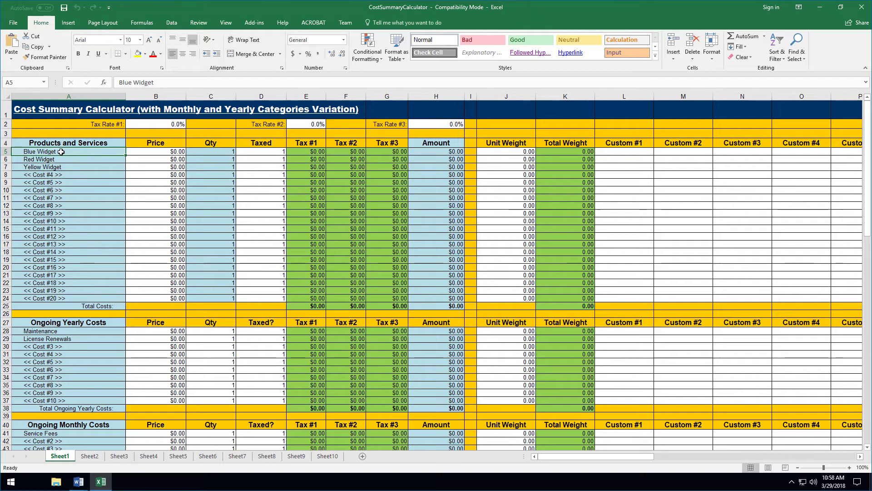
left_click(59, 159)
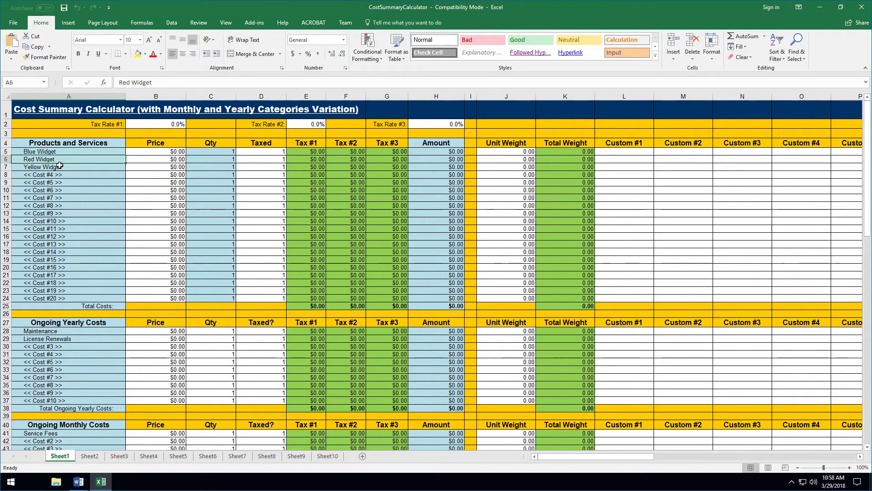
left_click(60, 166)
left_click(57, 152)
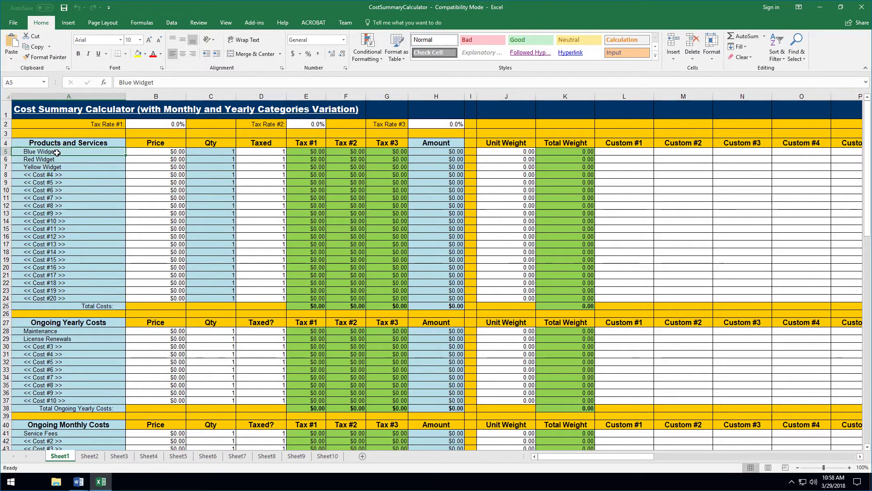
double_click(56, 153)
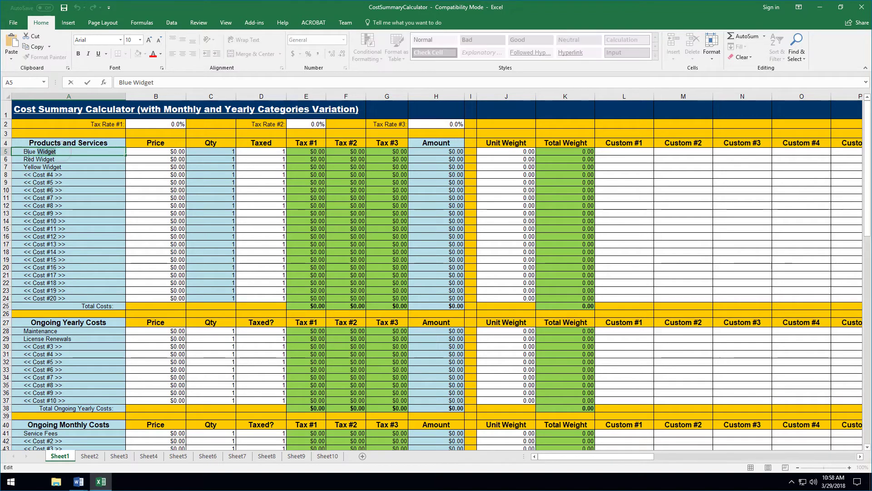
left_click_drag(28, 154, 23, 153)
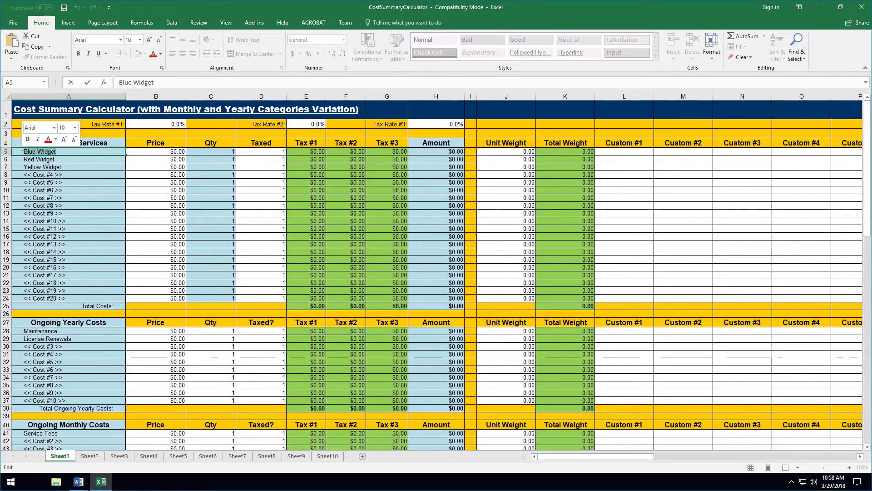
type("A")
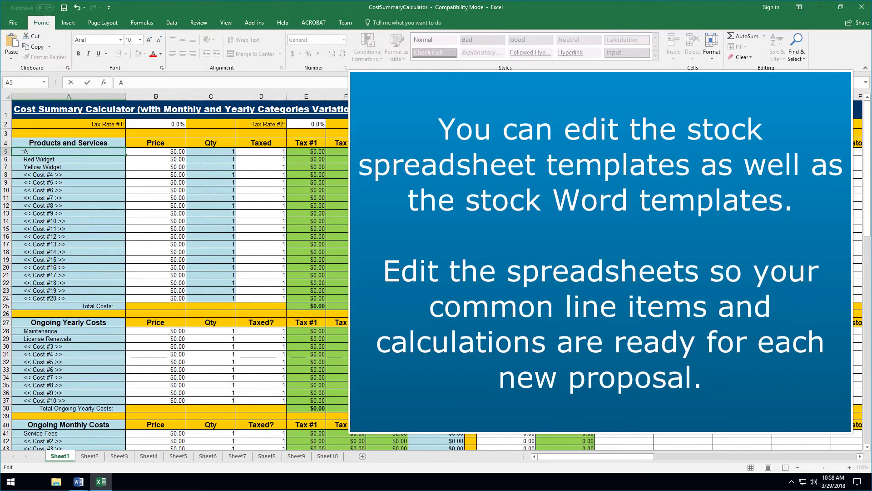
type("ccounting Services")
key("Tab")
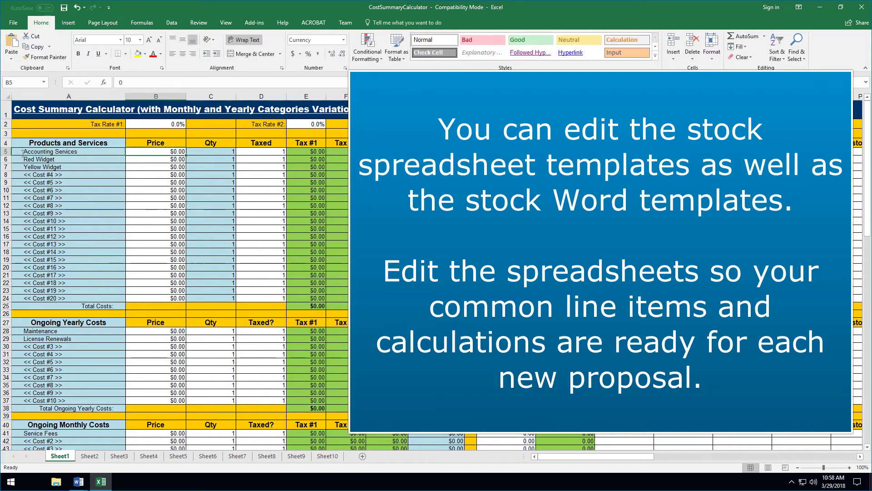
type("1")
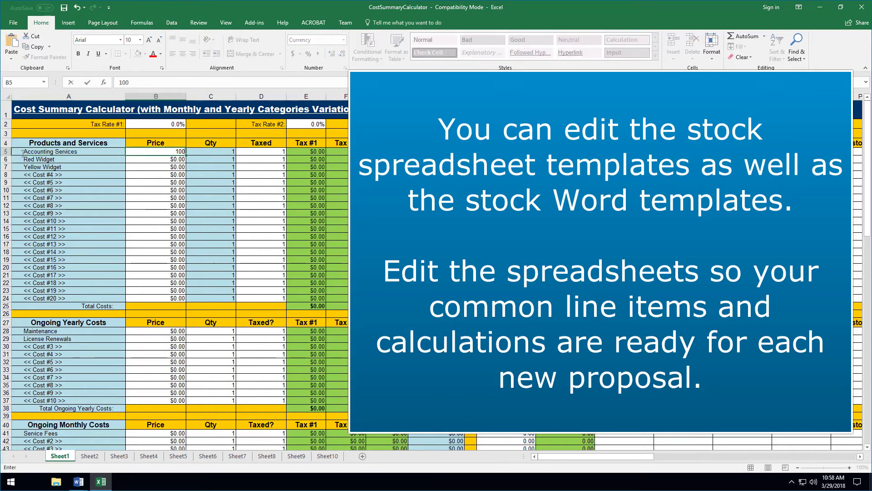
key("Tab")
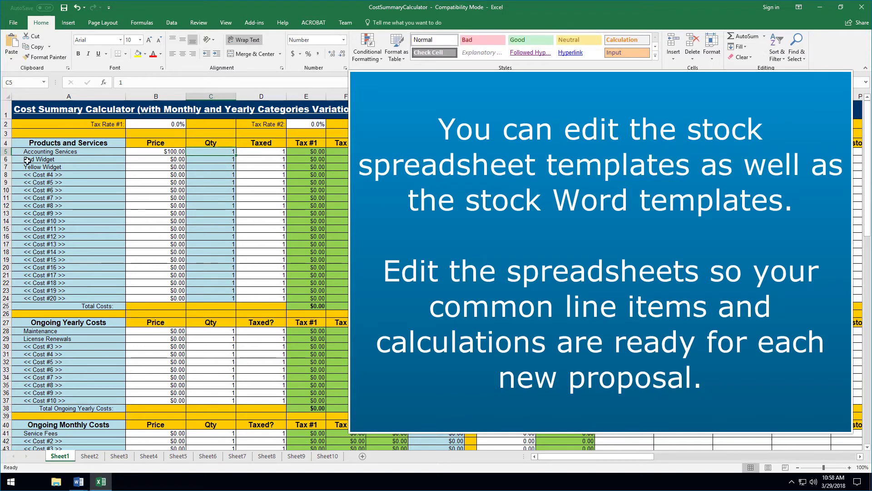
- Replace the Red Widget line item with Payroll Services and set its price to $75
left_click(27, 160)
type("Par")
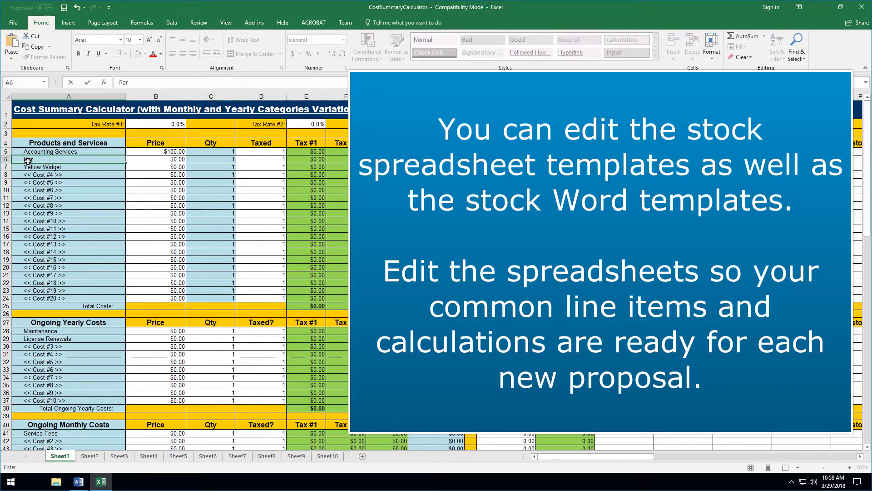
type("yroll Services")
key("Tab")
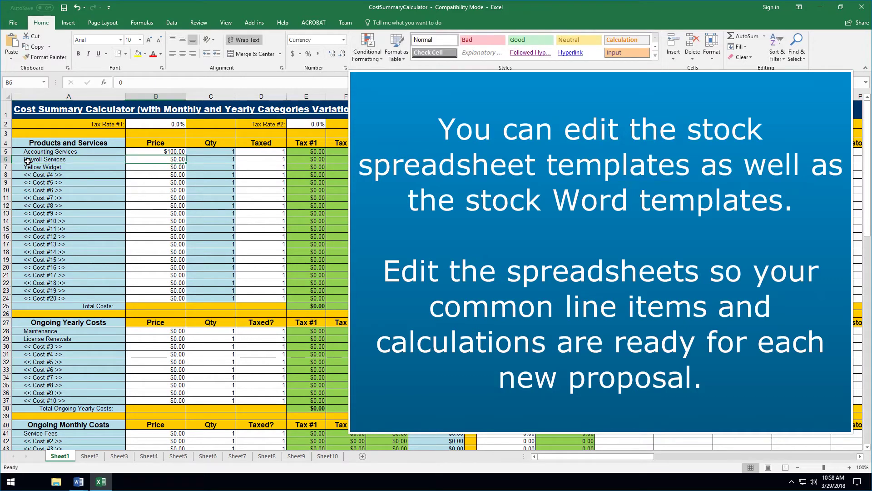
type("7")
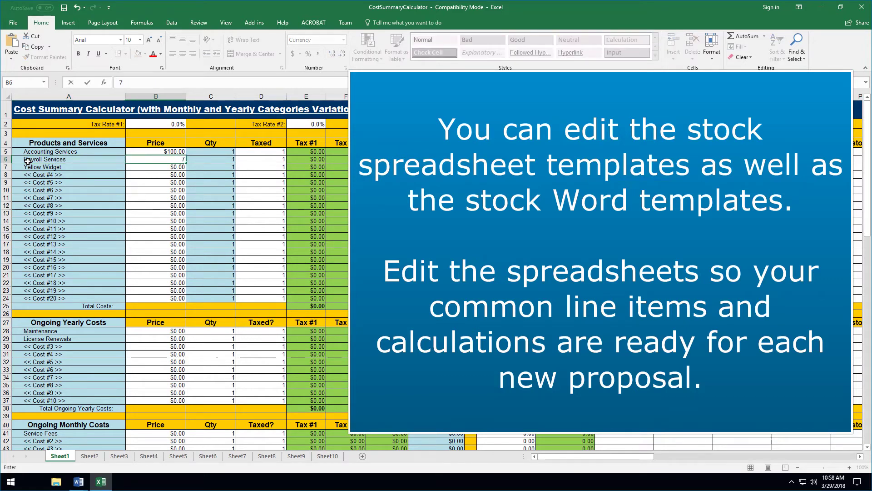
type("5")
key("Tab")
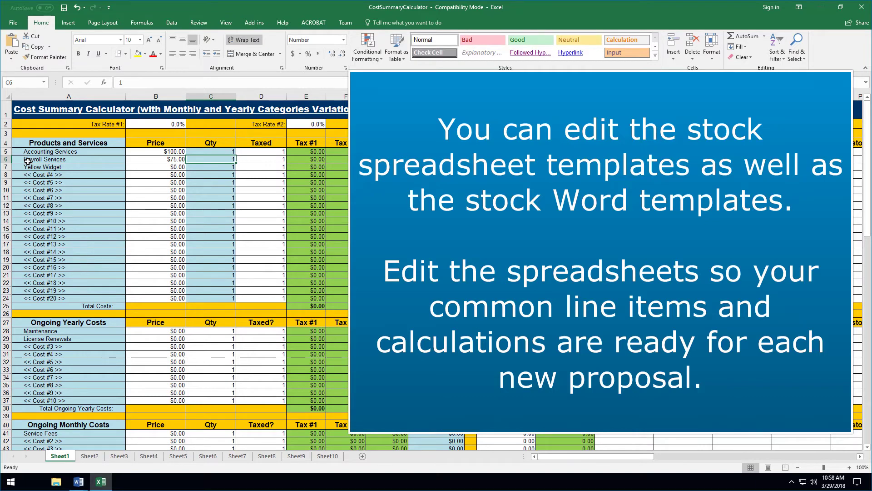
- Replace the Yellow Widget line item with Tax Preparation and set its price to $150
left_click(39, 168)
type("Tax")
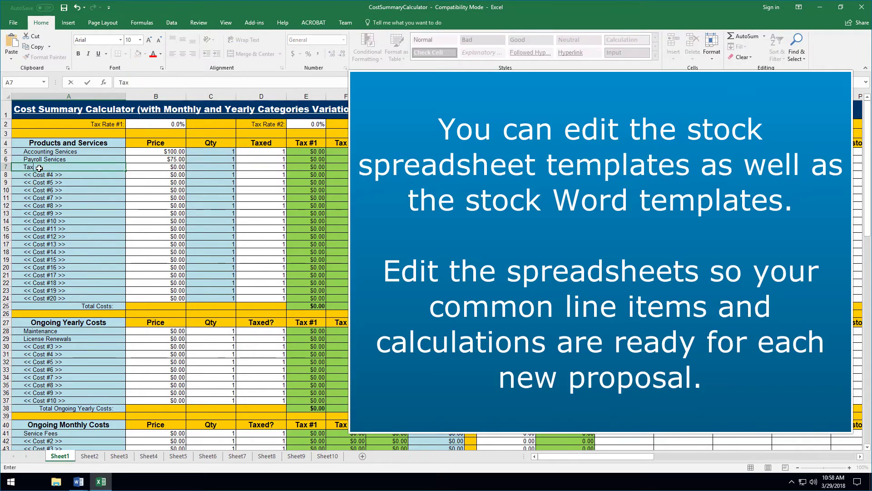
type(" Preparation")
key("Tab")
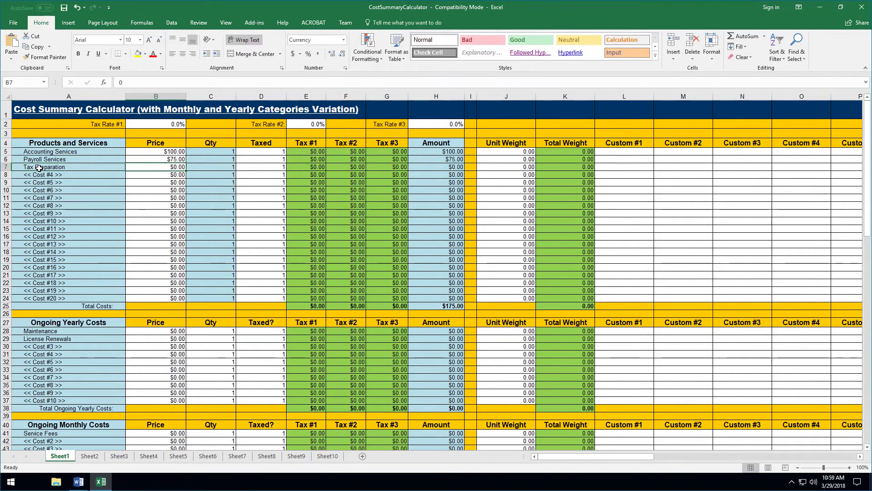
type("1")
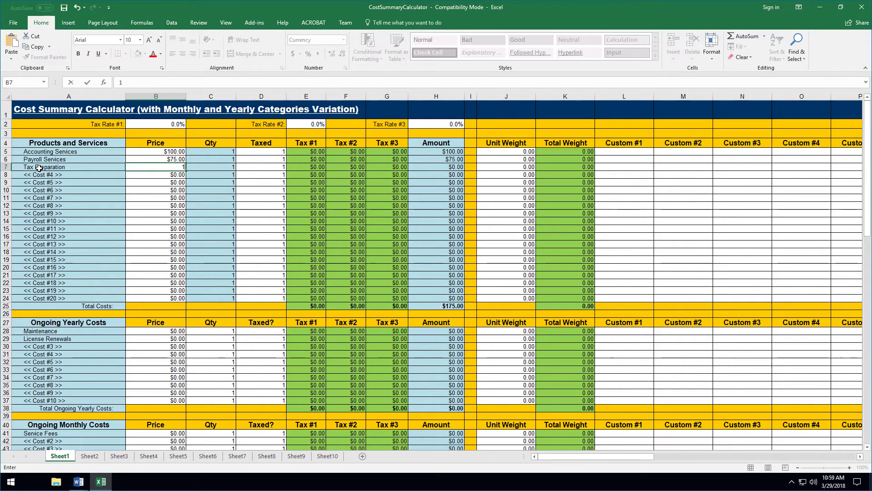
type("50")
key("Tab")
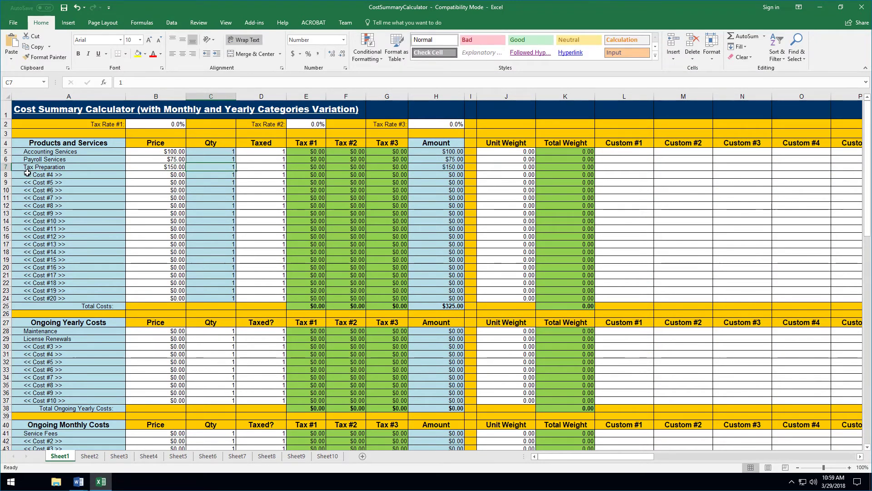
- Replace the Cost #4 placeholder under Products and Services with Reports at $50, and save and close the spreadsheet
left_click(27, 173)
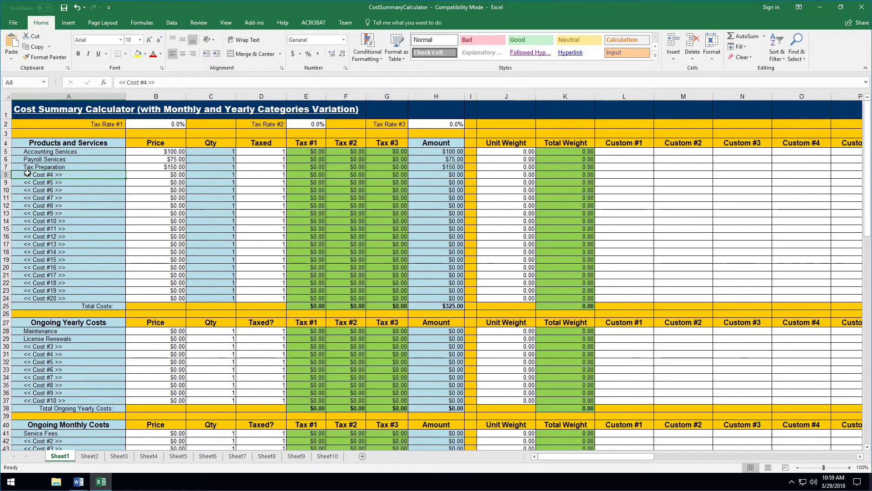
type("Reports")
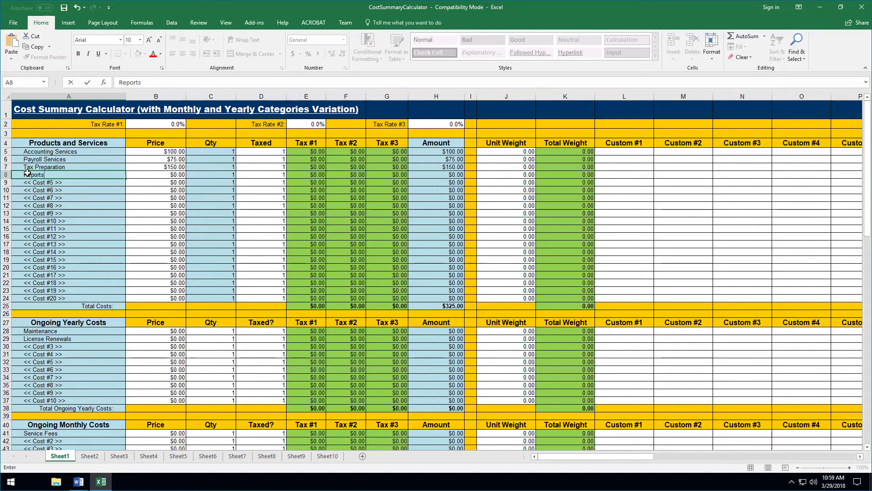
key("Tab")
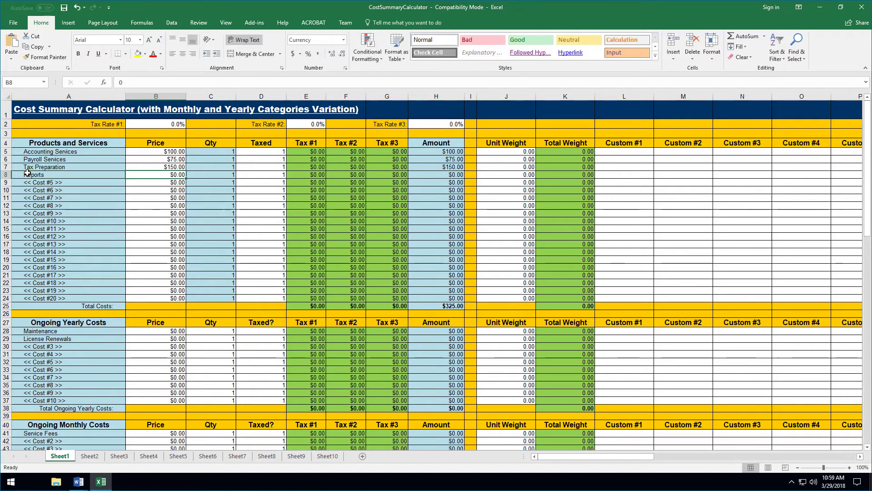
type("50")
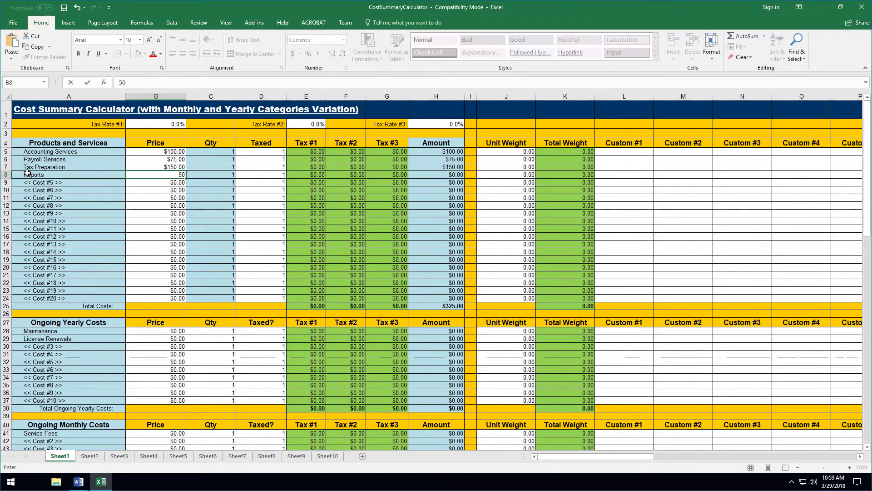
key("Tab")
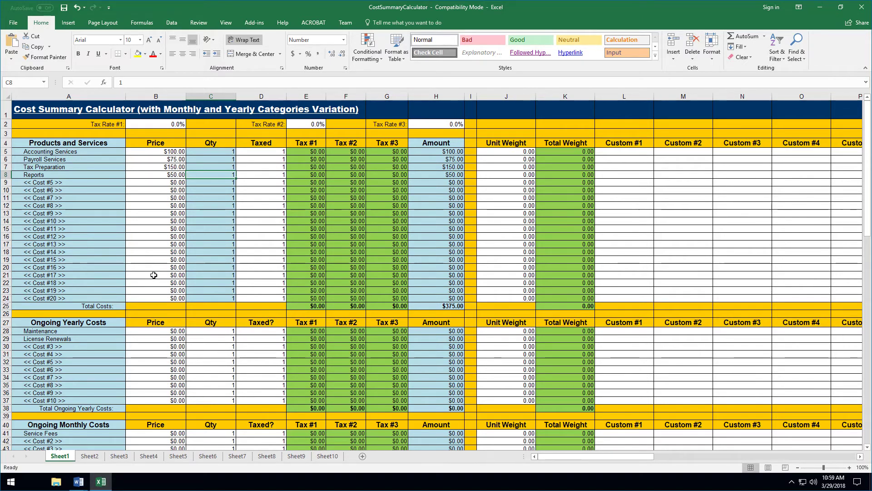
left_click(64, 7)
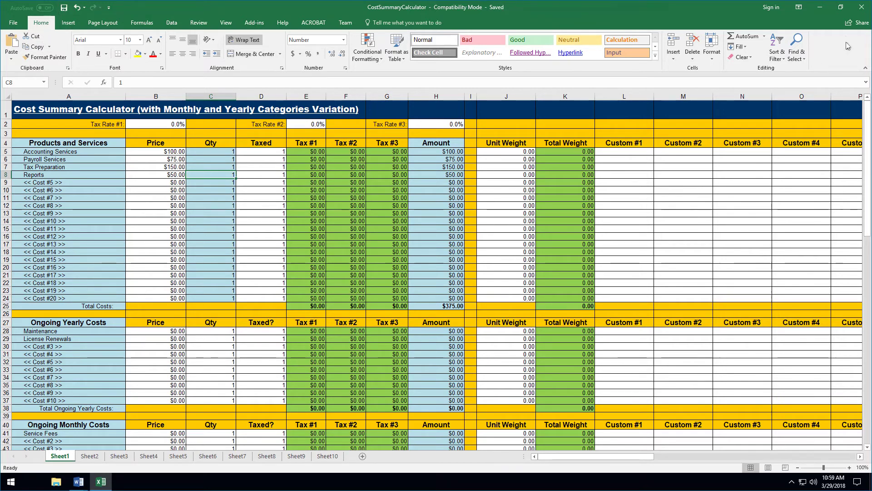
left_click(862, 9)
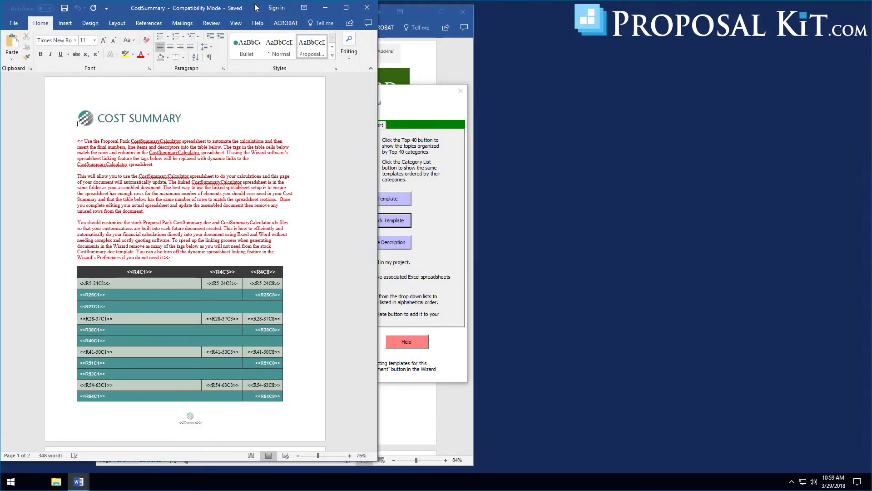
- Replace the red instructions above the Cost Summary table with an intro saying <<Company>>'s Accounting and Payroll services costs are an estimate only
left_click_drag(256, 8, 451, 10)
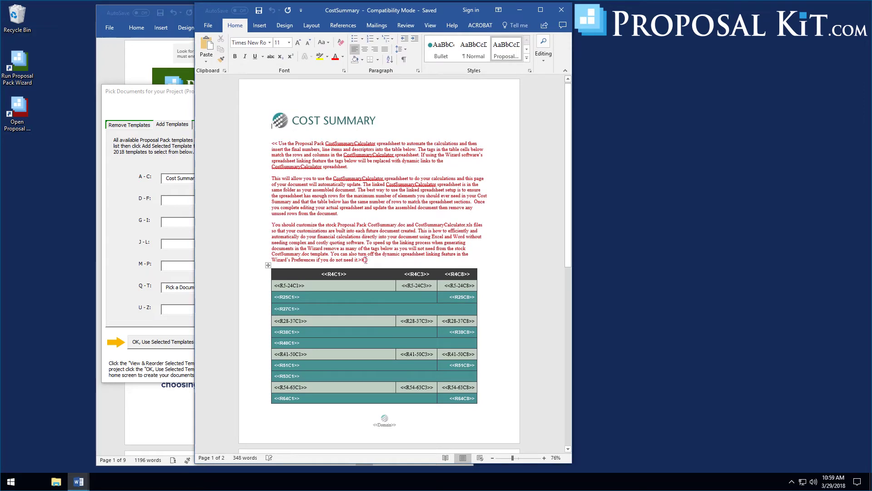
left_click_drag(364, 260, 251, 145)
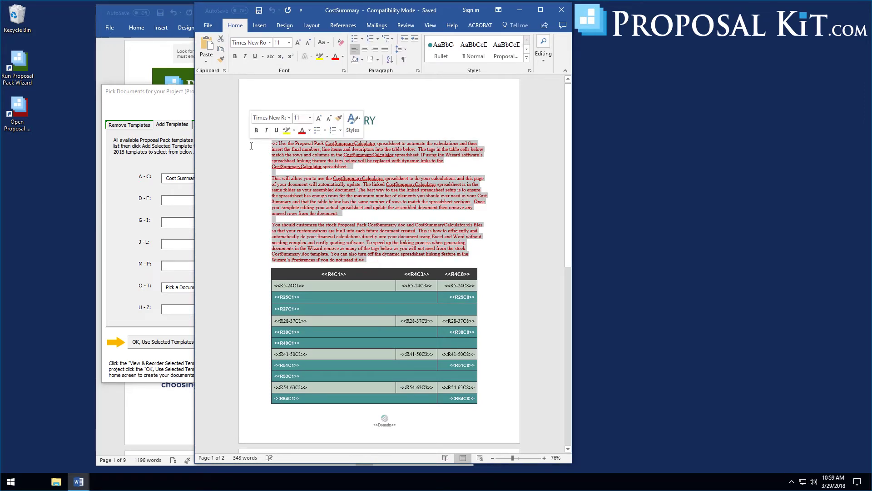
key("Delete")
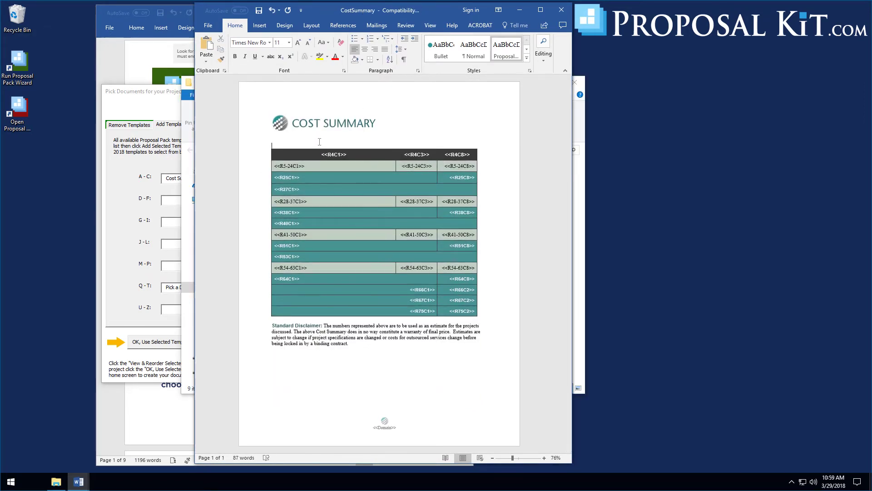
type("The following is an estimate and summary of the costs associated with <<Company>> offering for Accounting and Payroll services. These numbers are an estimate only.")
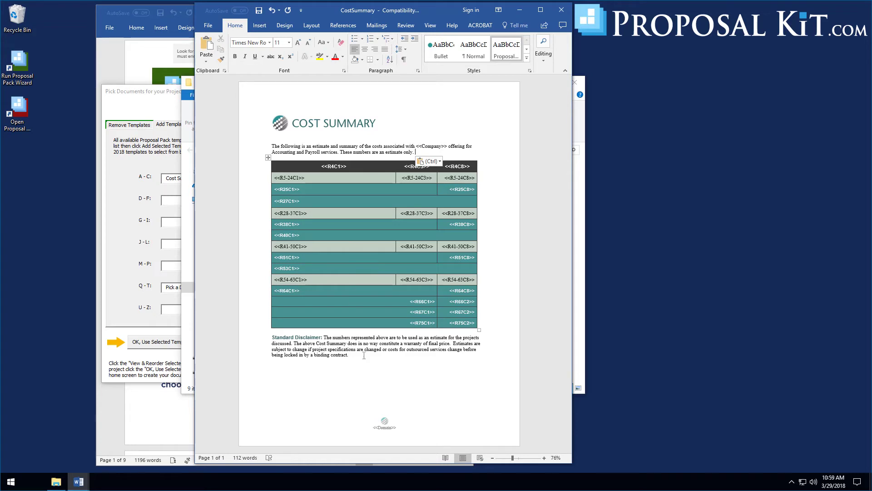
- Save and close the Cost Summary Word template and accept the selected templates for the project
left_click(259, 10)
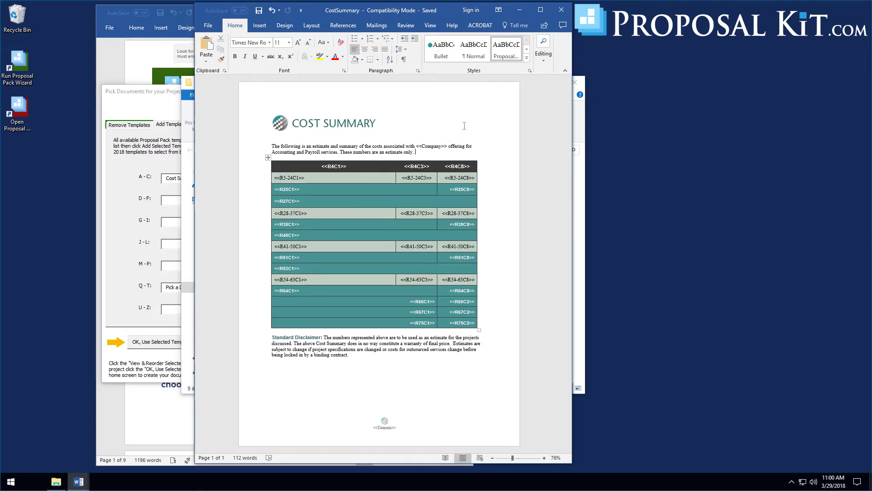
left_click(563, 11)
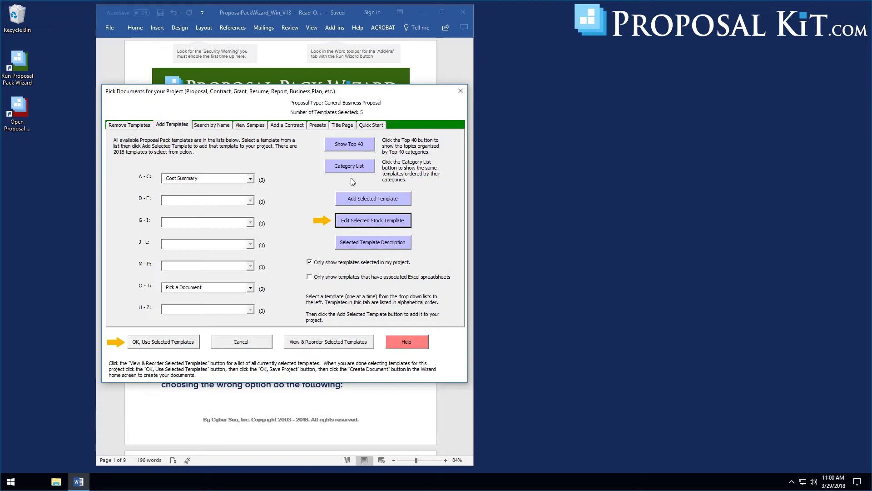
left_click(152, 343)
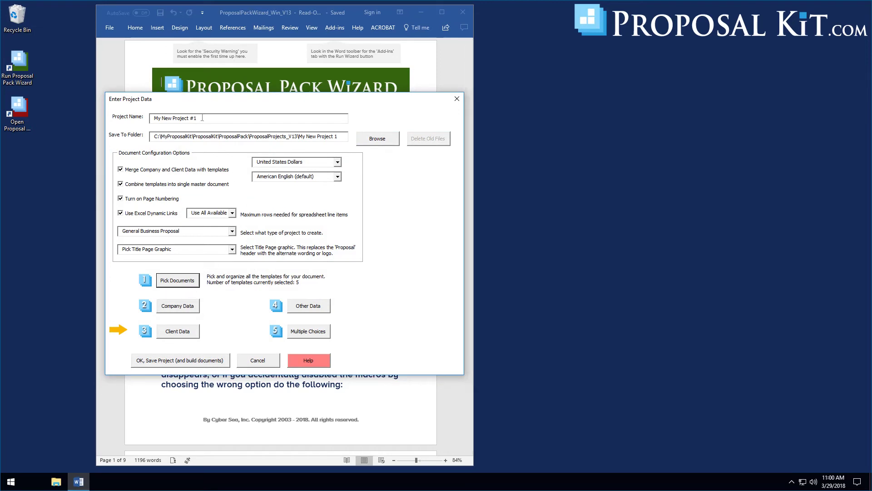
- Name the project "Accounting Proposal #1" and accept its prefilled company information
left_click_drag(200, 118, 140, 118)
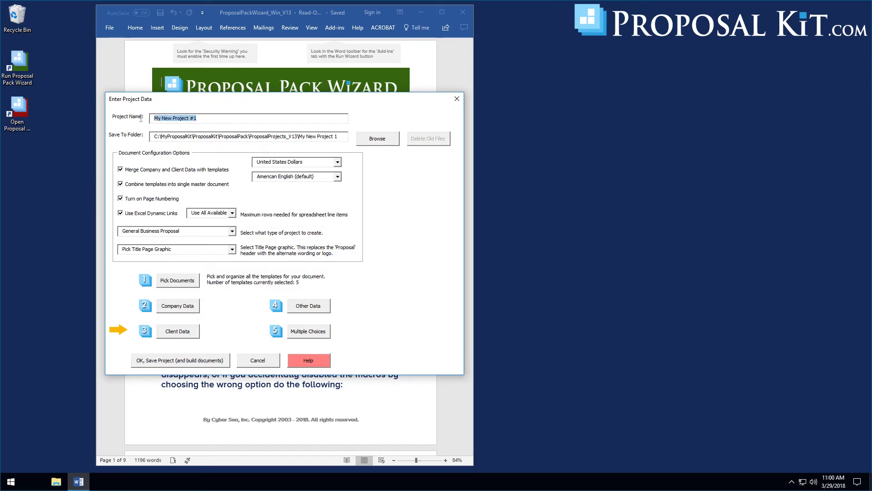
type("Accounting Proposal")
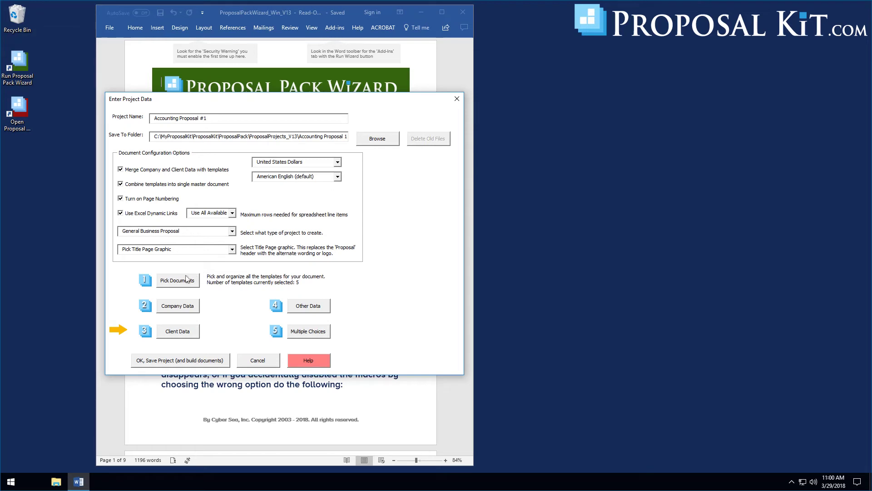
left_click(178, 306)
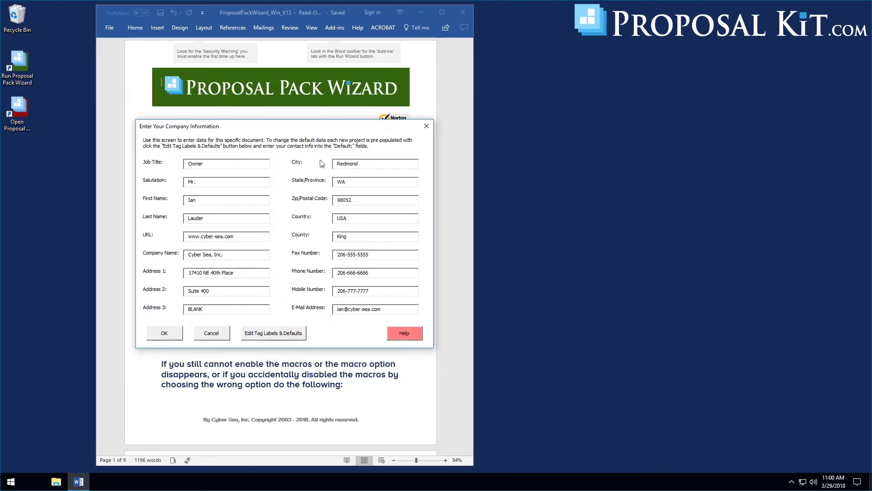
left_click(167, 334)
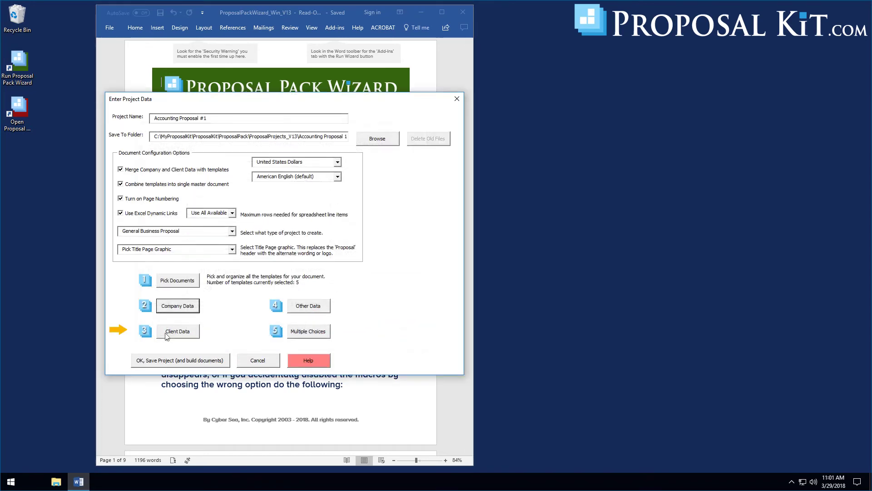
- Fill in the client data with the proposal title "Accounting Services Proposal" and the client's company, contact and address details
left_click(173, 333)
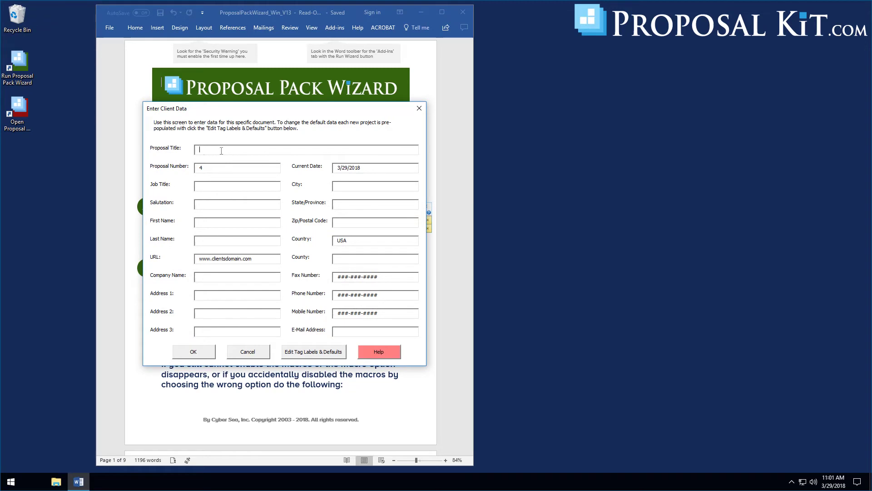
type("Acc")
type("ounting S")
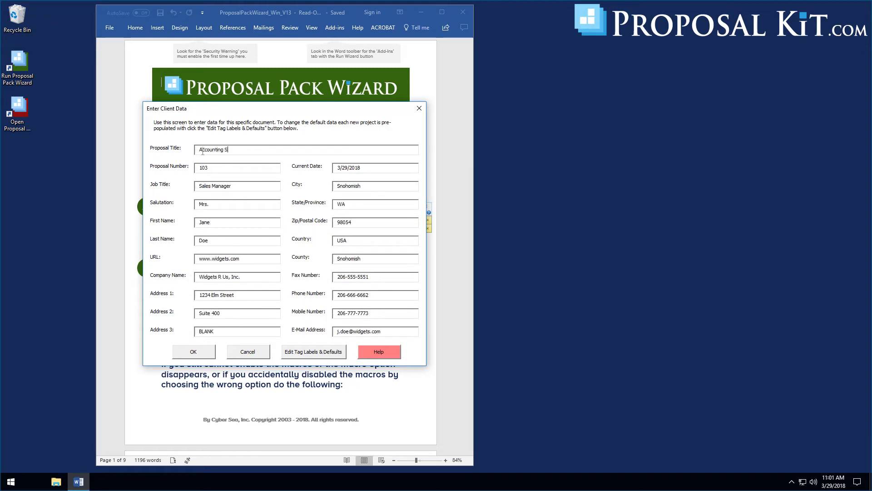
type("ervices Proposal")
left_click(204, 354)
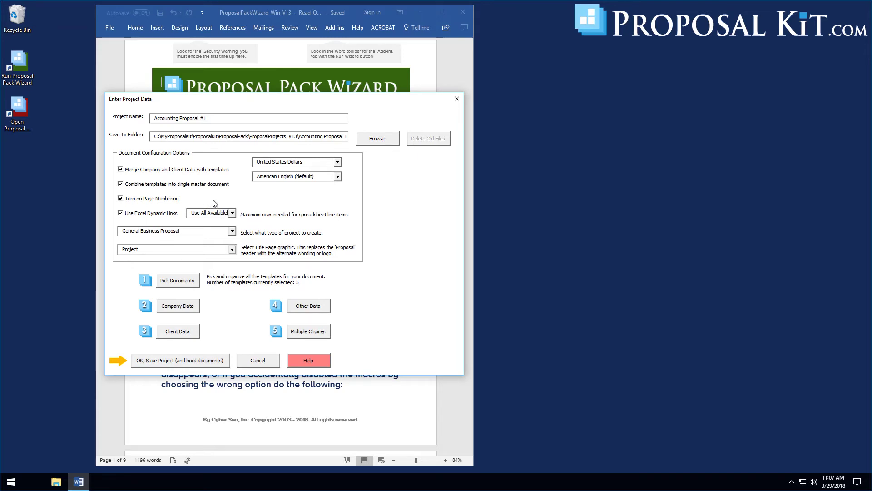
- Limit the Excel dynamic links to a maximum of 4 spreadsheet line item rows and dismiss the explanation
left_click(233, 214)
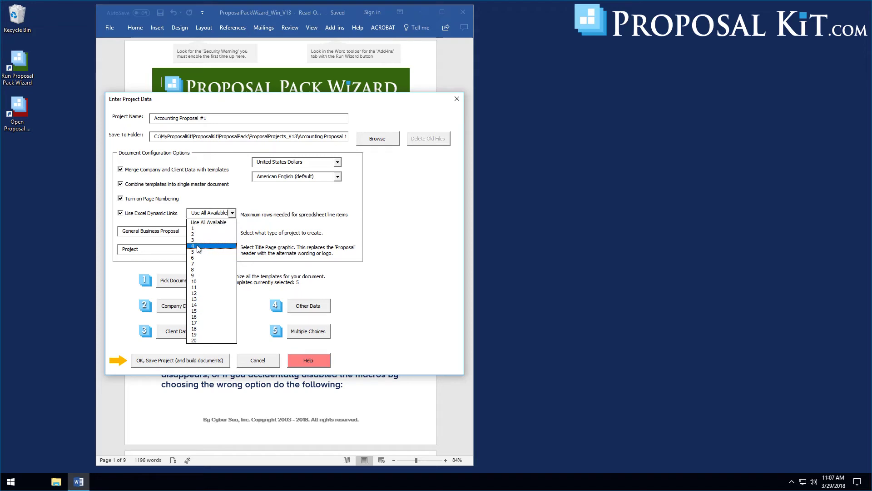
key("Return")
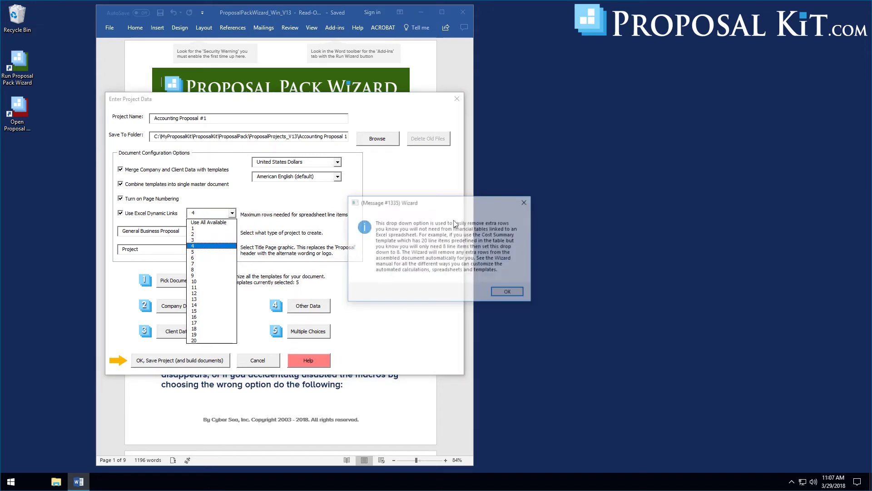
left_click(508, 293)
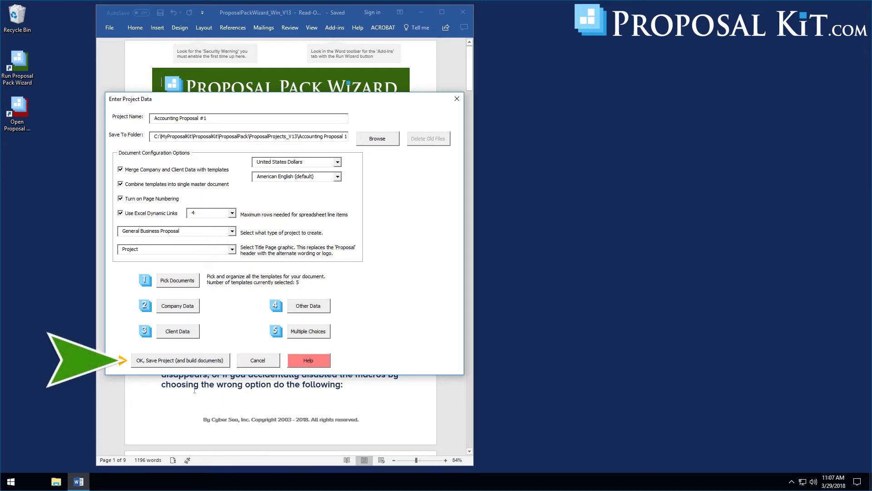
- Save the project, build its documents, and open the combined document with its linked data updated
left_click(152, 366)
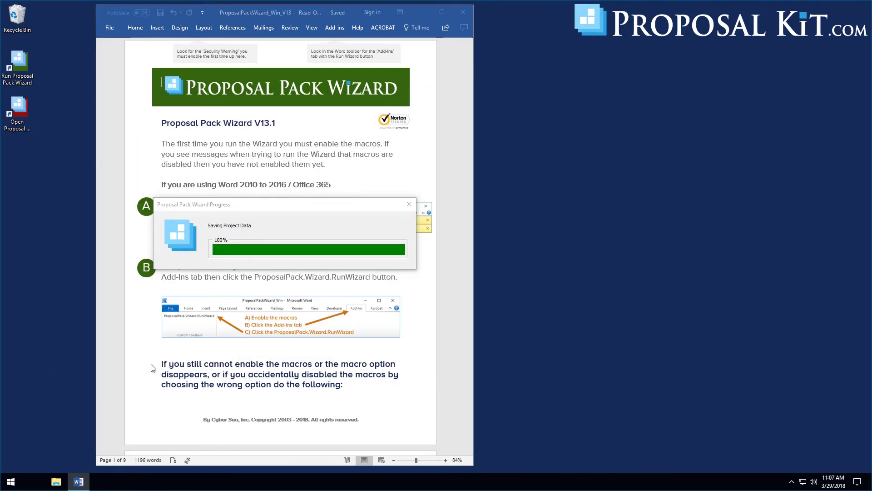
left_click(465, 286)
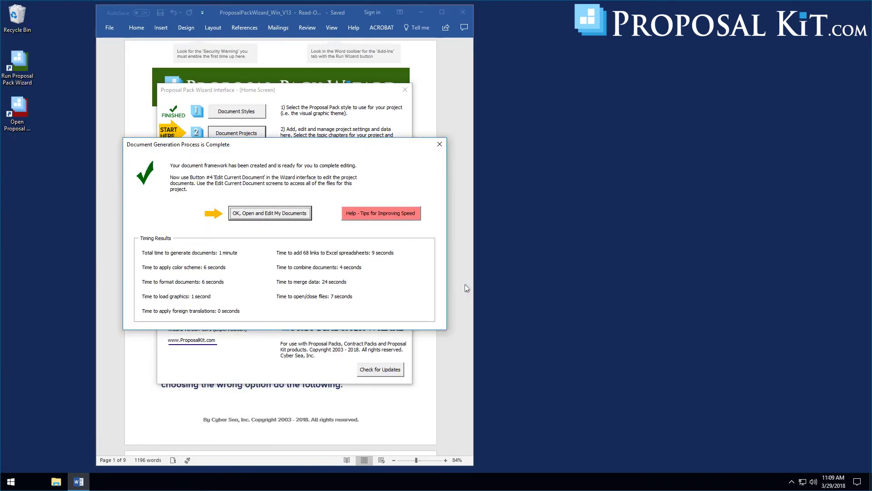
left_click(261, 213)
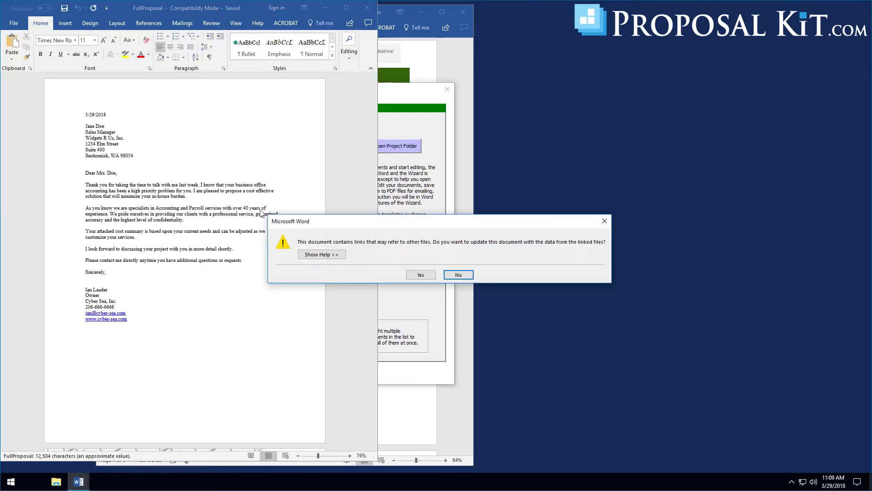
left_click(421, 275)
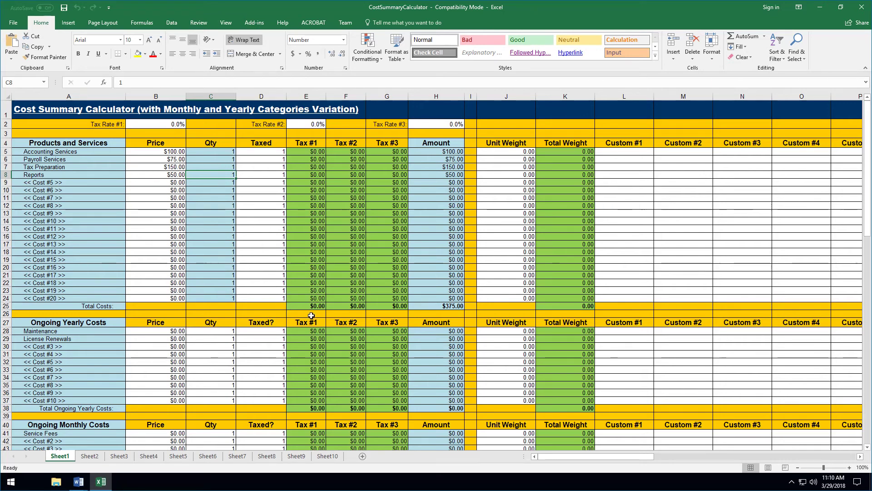
- Look through the cost categories and totals in the CostSummaryCalculator spreadsheet and close it
scroll(311, 315, "down", 12)
scroll(311, 315, "down", 5)
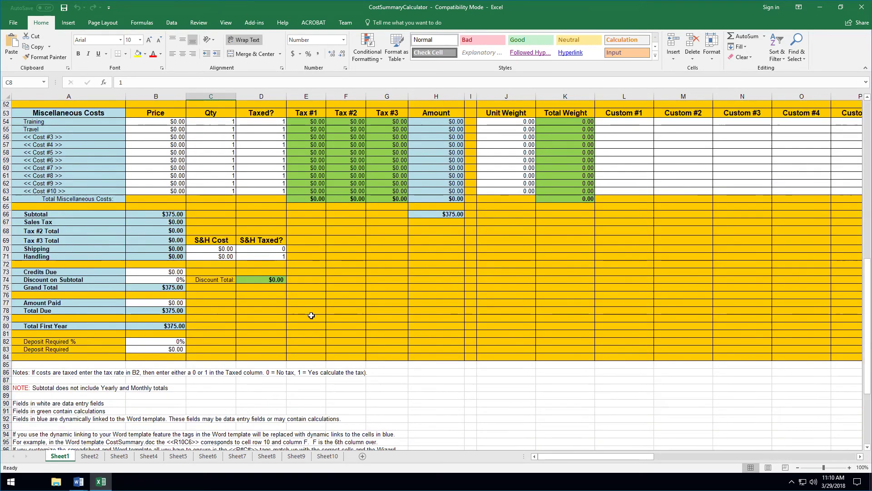
scroll(311, 315, "up", 16)
scroll(603, 189, "up", 1)
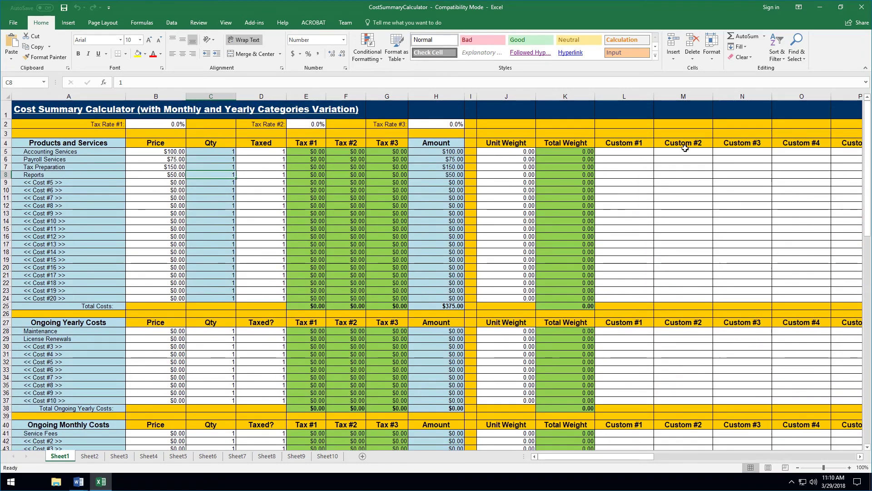
left_click(860, 7)
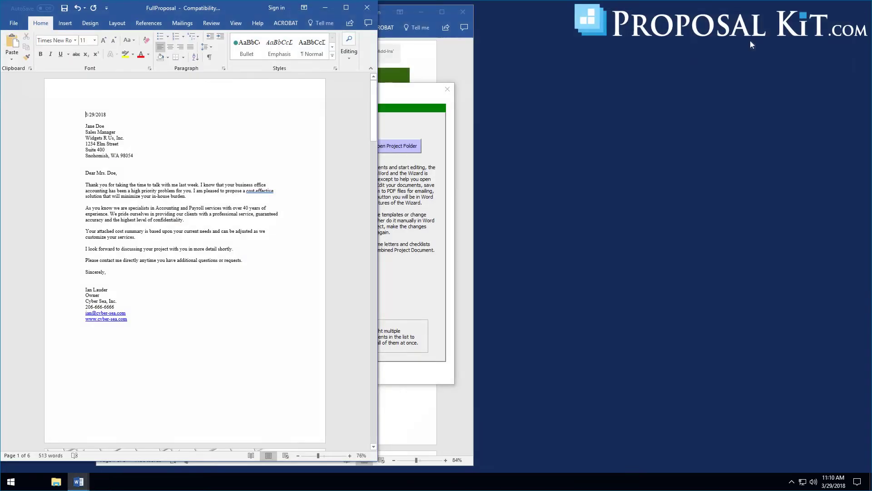
- Review the cover letter, Cost Summary and Services Provided pages of the generated proposal, and close it along with the project documents window
left_click_drag(246, 9, 414, 12)
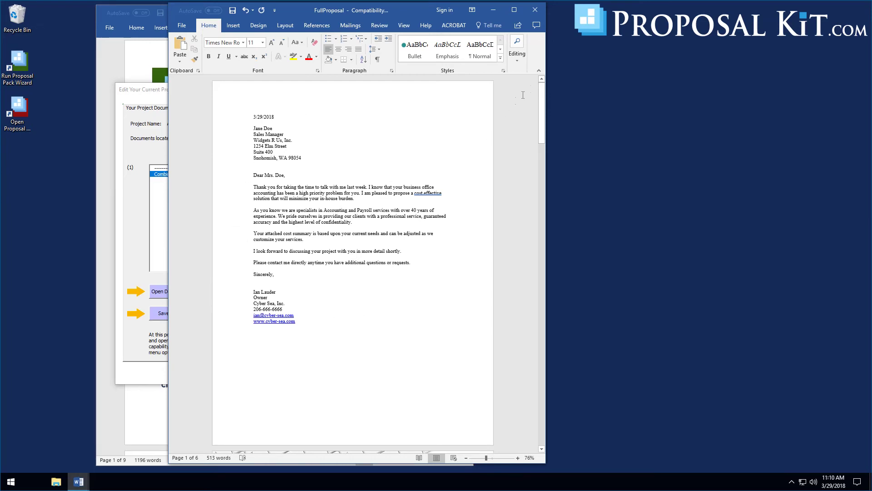
left_click_drag(540, 94, 534, 219)
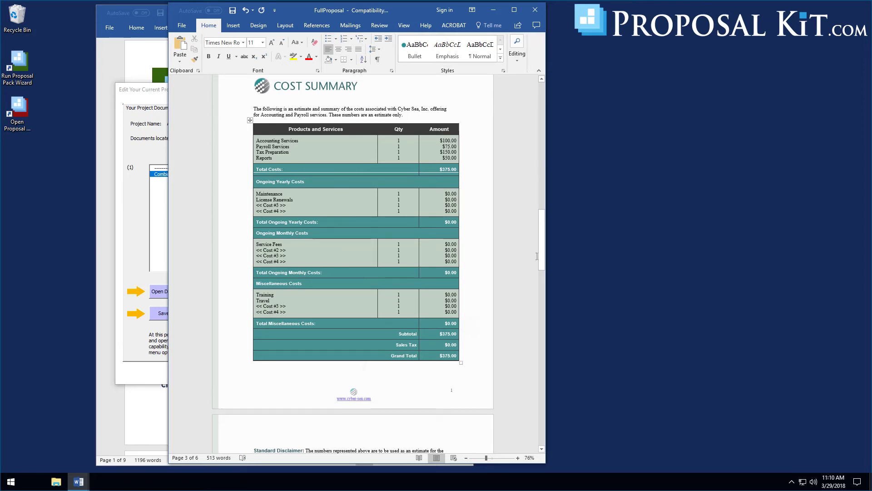
scroll(536, 256, "down", 10)
scroll(536, 256, "down", 6)
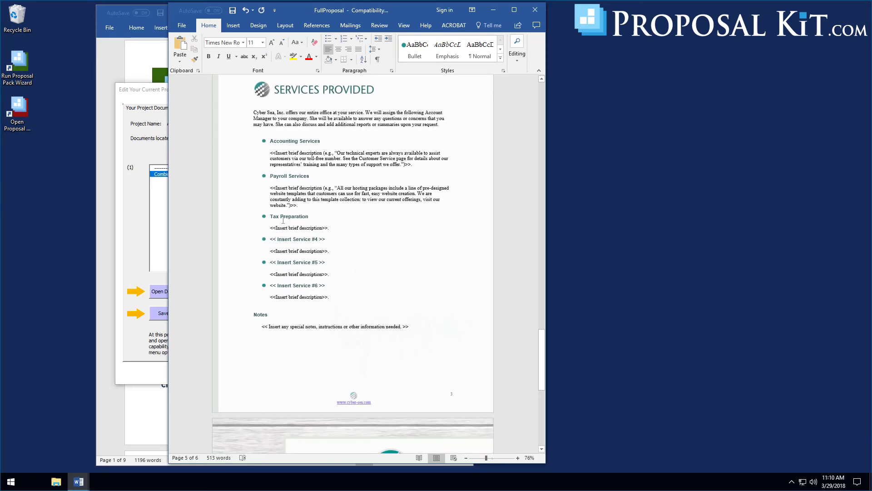
left_click_drag(541, 349, 533, 86)
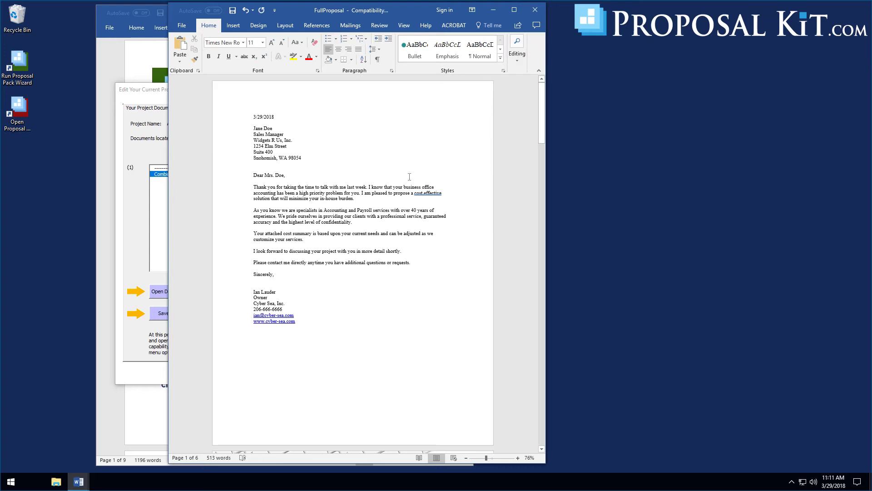
left_click(535, 9)
left_click(434, 260)
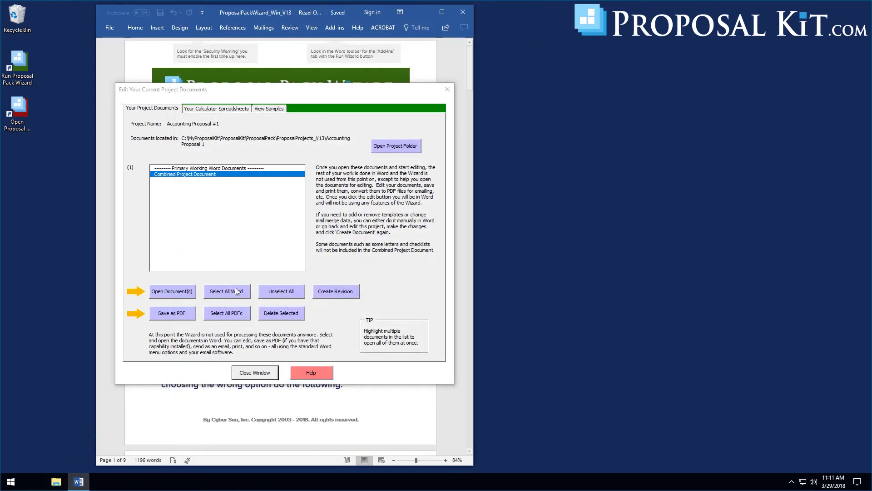
left_click(248, 374)
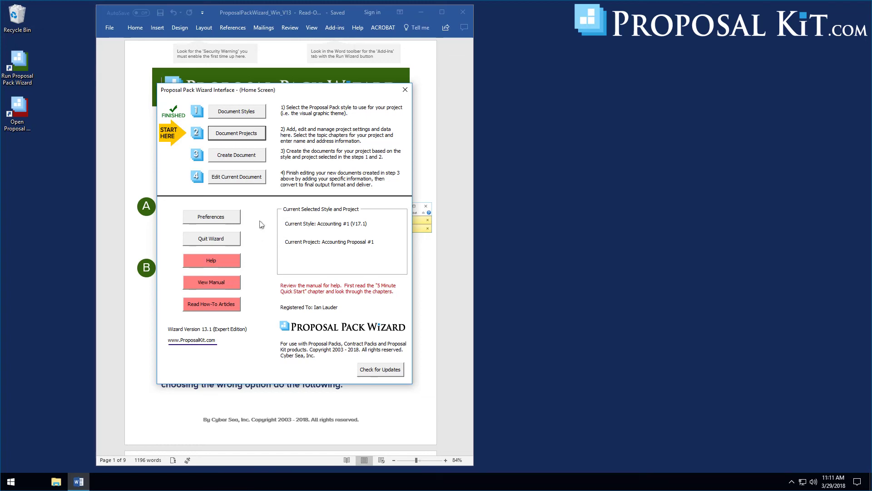
- Add a new project named "Accounting Proposal #2" with a maximum of 4 spreadsheet line item rows
left_click(234, 137)
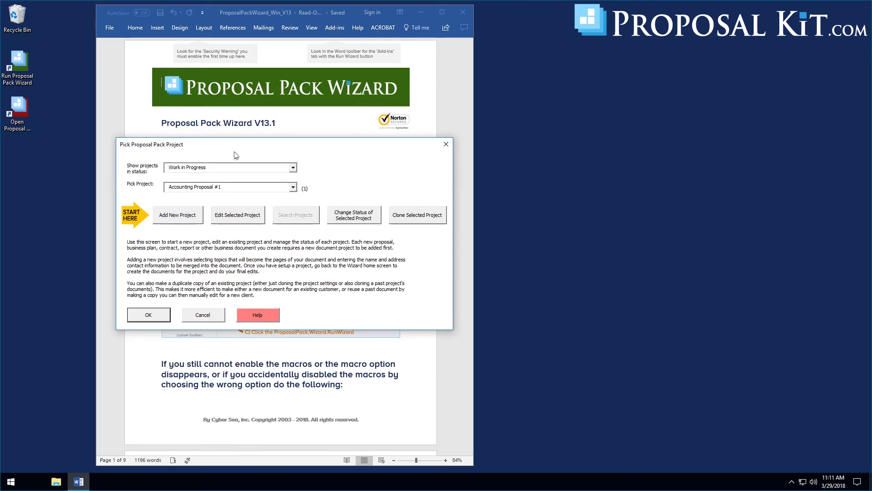
left_click(179, 219)
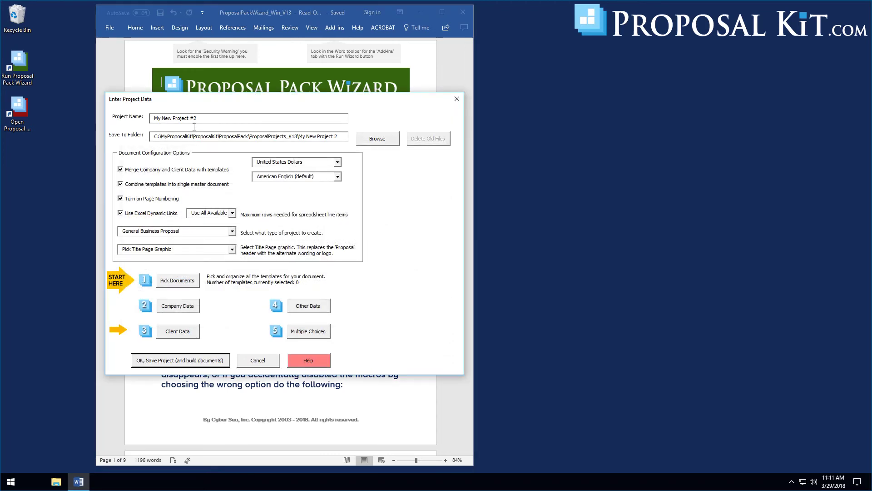
left_click(203, 116)
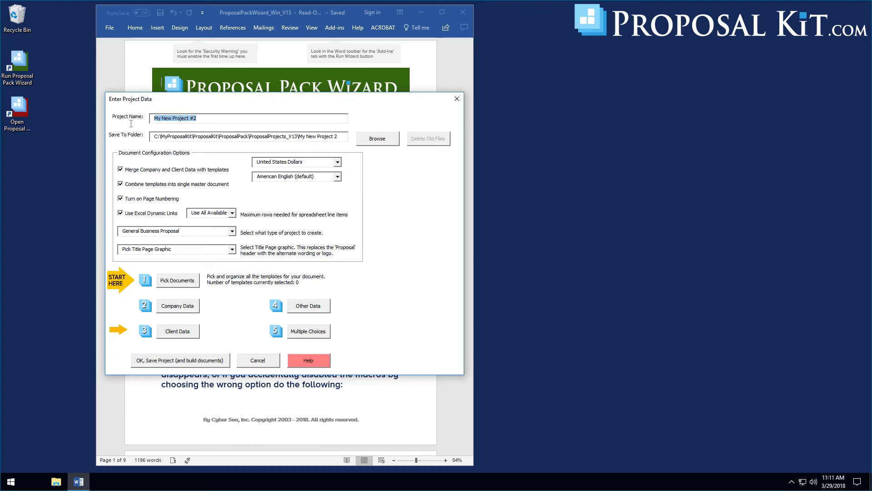
type("Accounting Proposal")
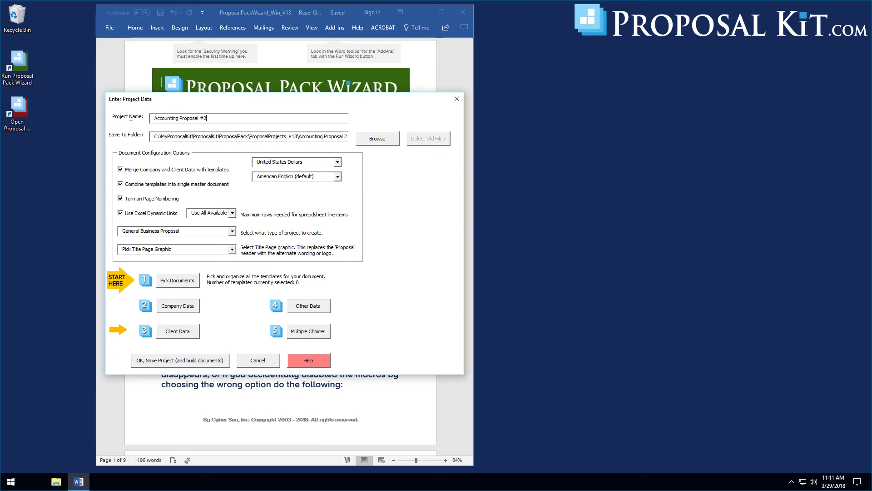
left_click(225, 217)
left_click(209, 248)
- Load the project's templates from the "My Proposal Layout" preset and accept the resulting template order
left_click(169, 281)
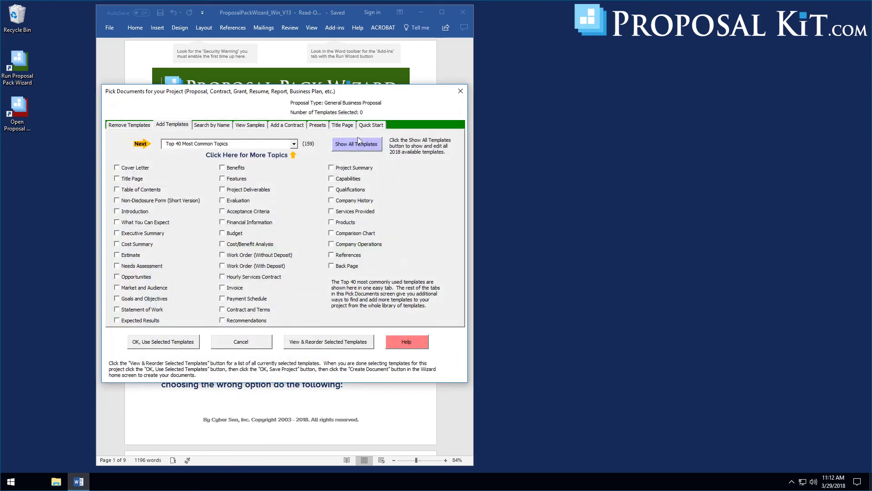
left_click(318, 125)
left_click(315, 145)
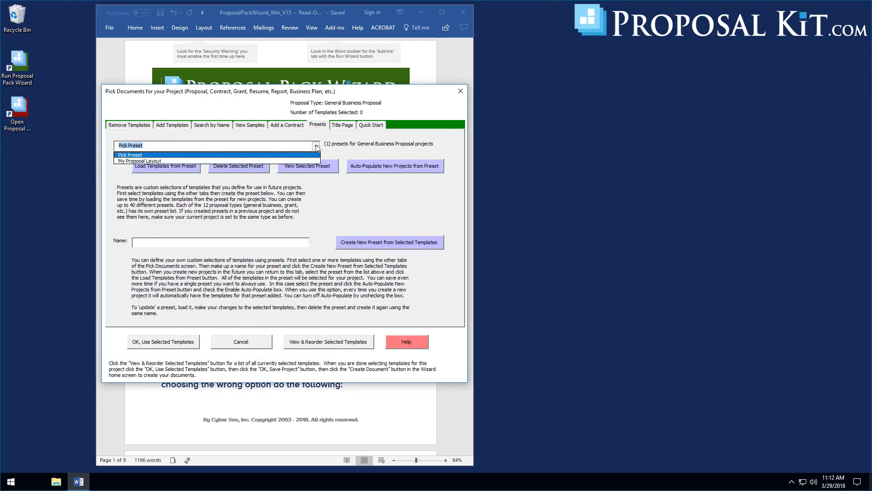
left_click(174, 156)
left_click(174, 166)
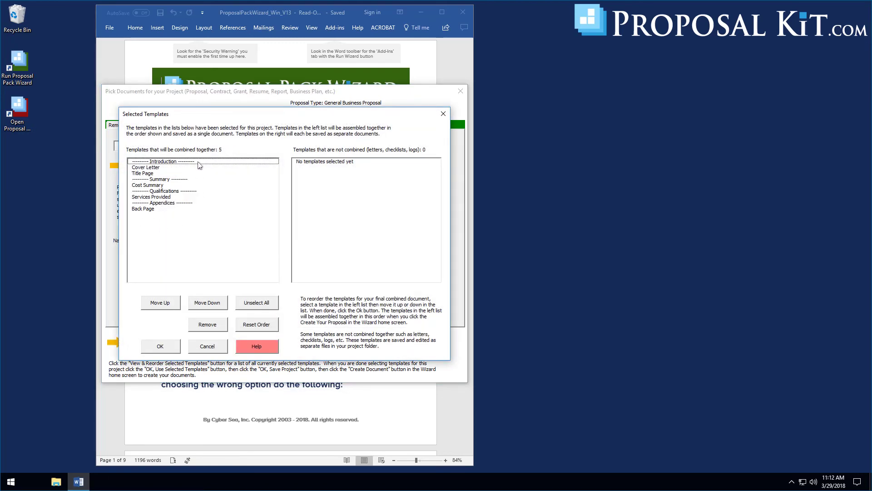
left_click(164, 348)
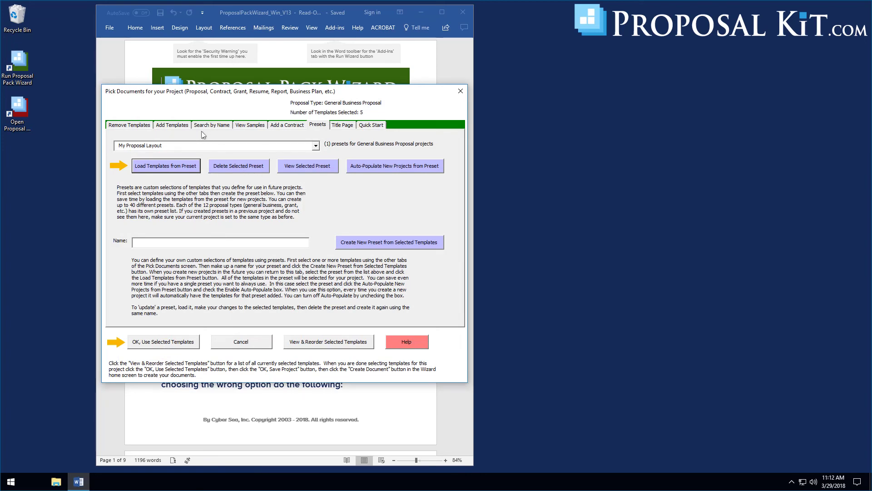
- Search the template library by name for payroll, bookkeeping or taxes
left_click(165, 130)
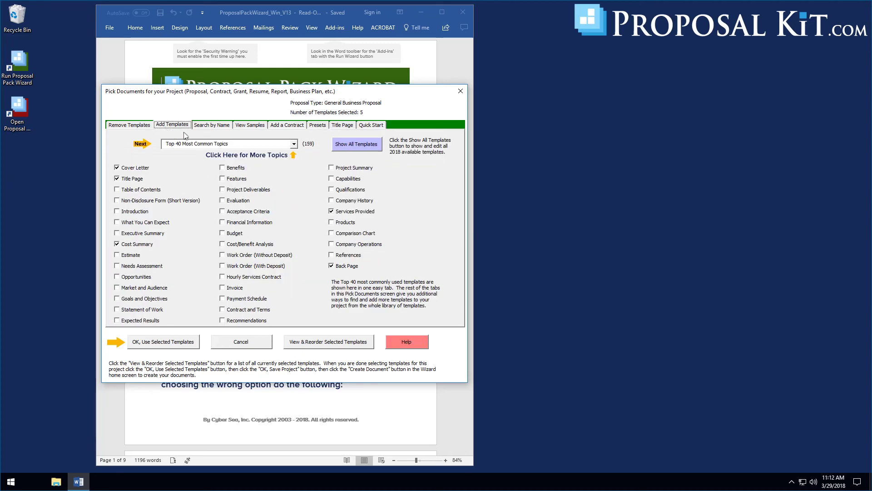
left_click(209, 125)
left_click(198, 200)
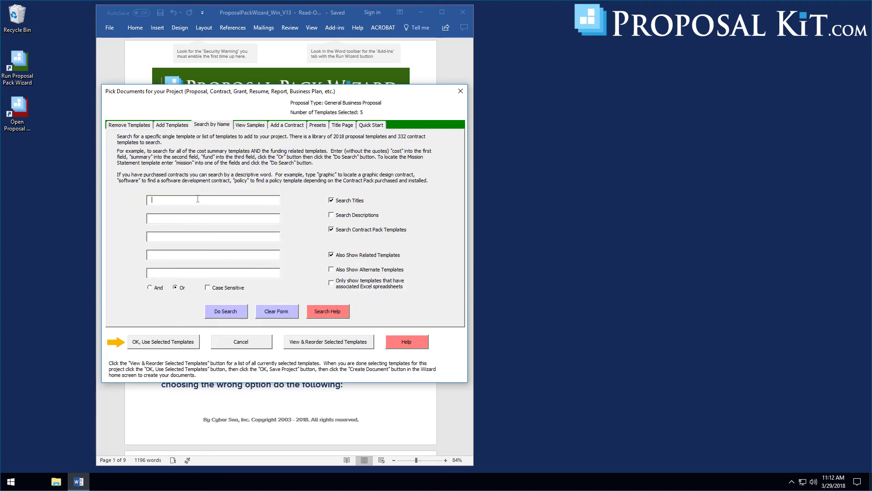
type("payroll")
left_click(226, 313)
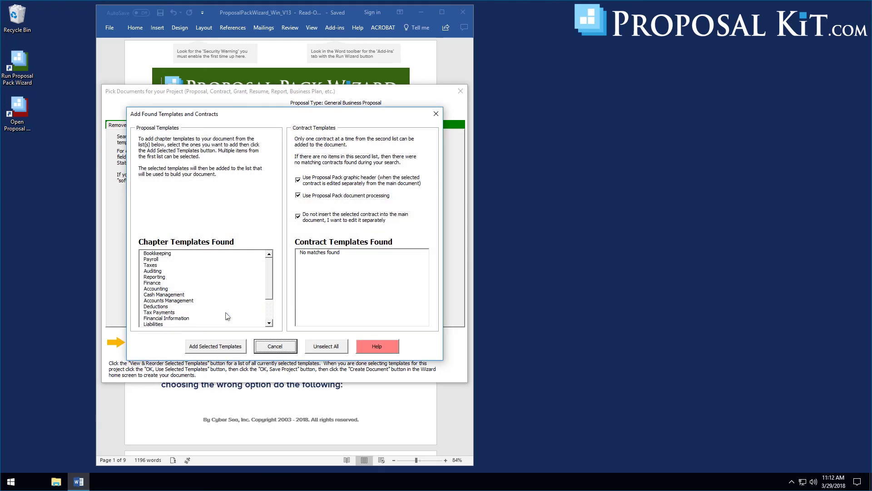
- Add the found Bookkeeping, Payroll, Taxes and Reporting chapters to the project and accept the selected templates
left_click(156, 254)
left_click(153, 265, "shift")
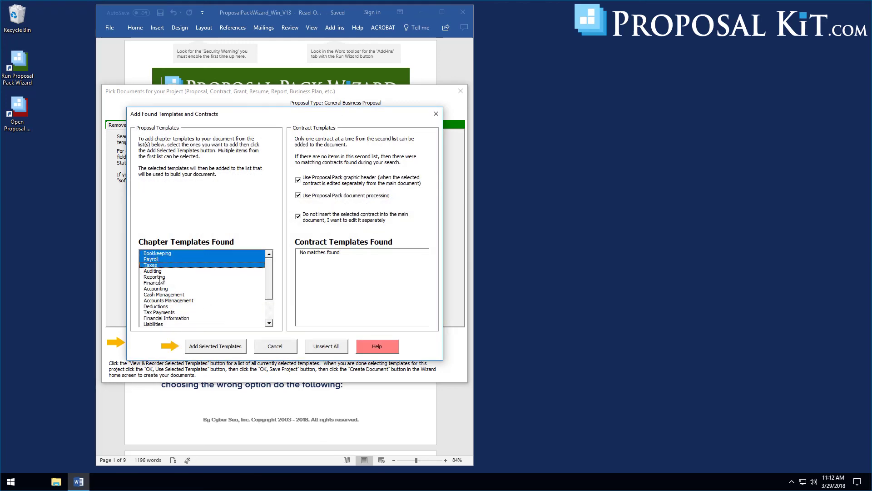
left_click(158, 277, "ctrl")
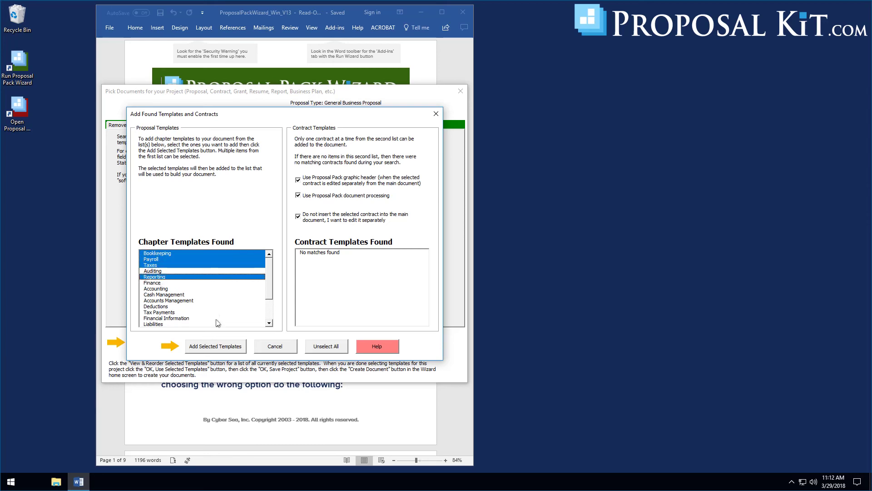
left_click(213, 347)
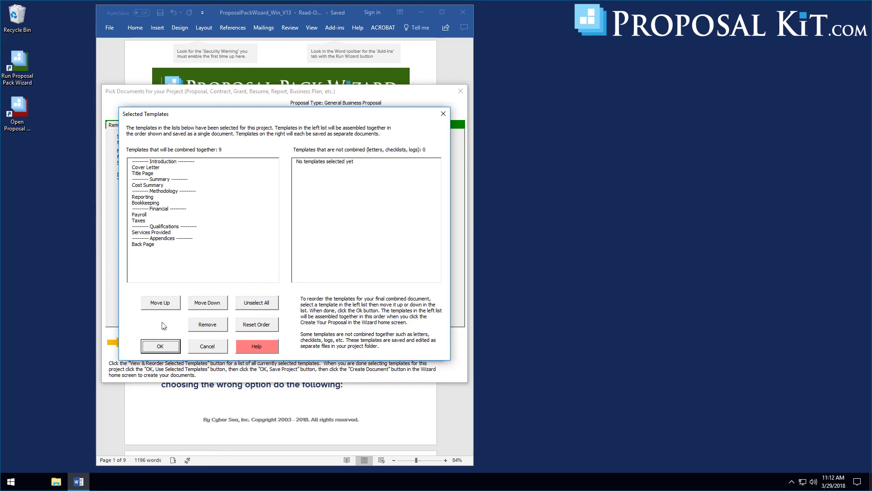
left_click(166, 347)
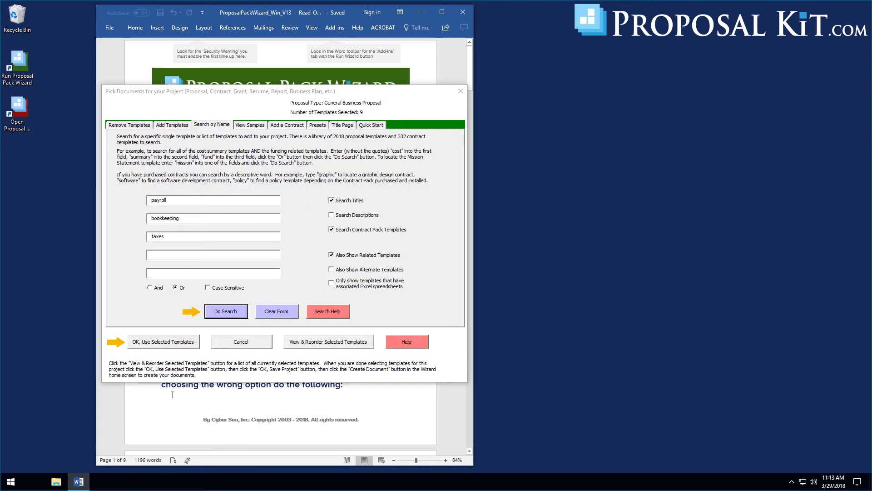
left_click(162, 342)
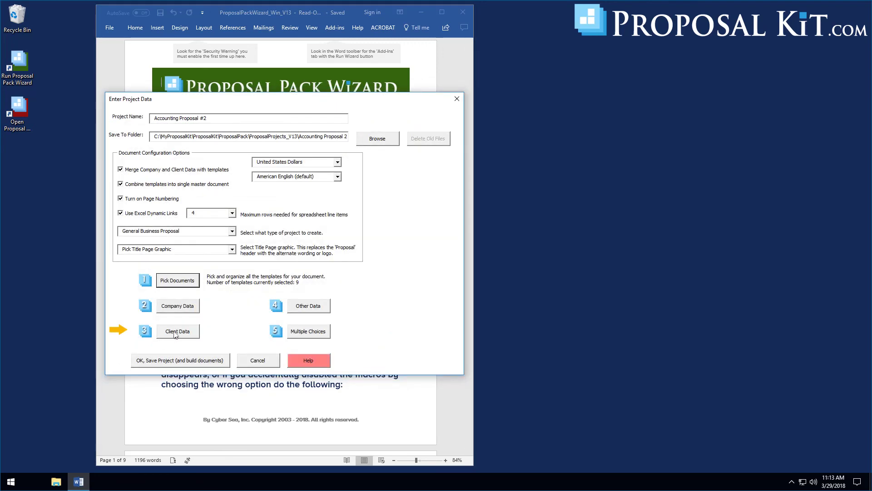
- Enter the client data with the proposal title "Accounting Services Proposal" and the contact details for Widgets R Us, Inc
left_click(176, 333)
left_click(205, 149)
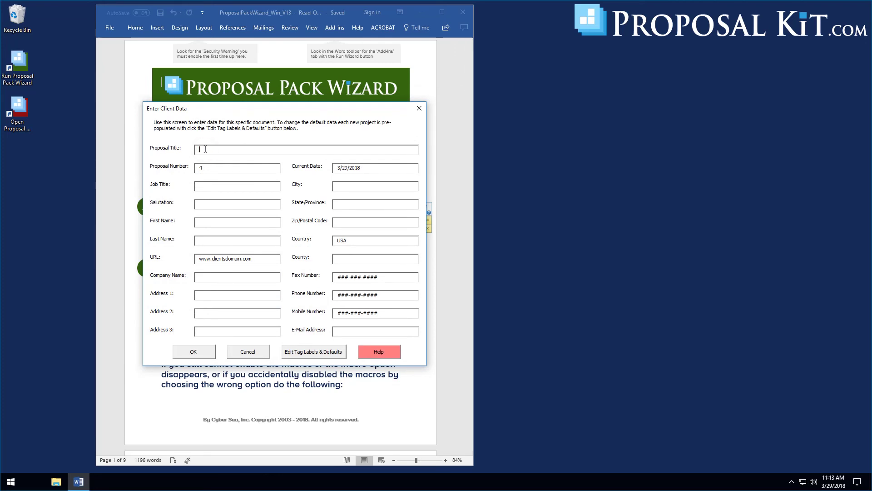
type("Account")
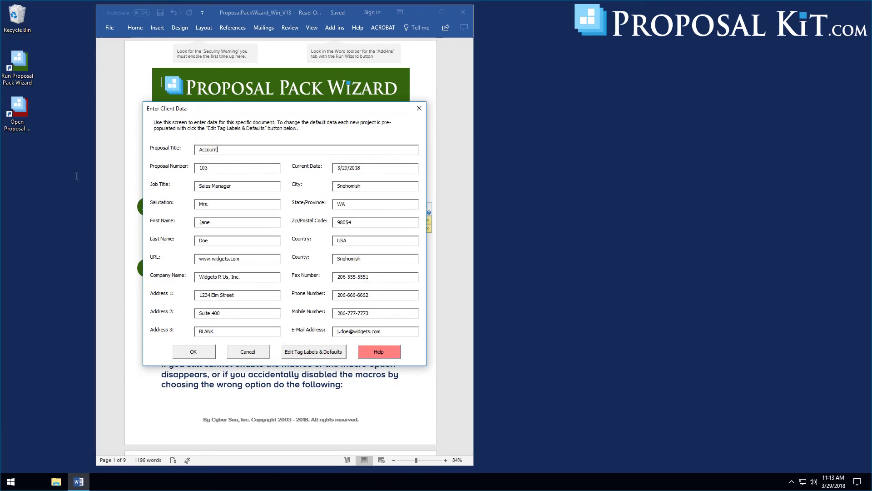
type("ing Awer")
type("ices Proposal")
left_click(196, 355)
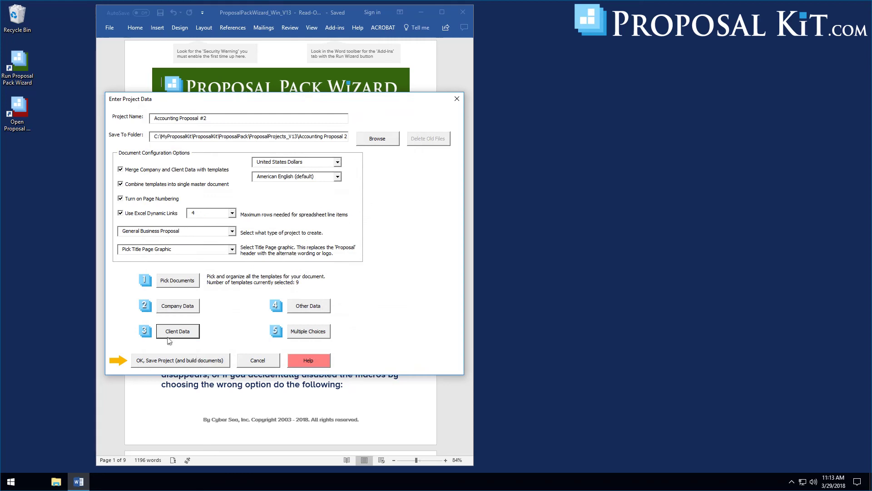
- Save the "Accounting Proposal #2" project and build its documents
left_click(163, 364)
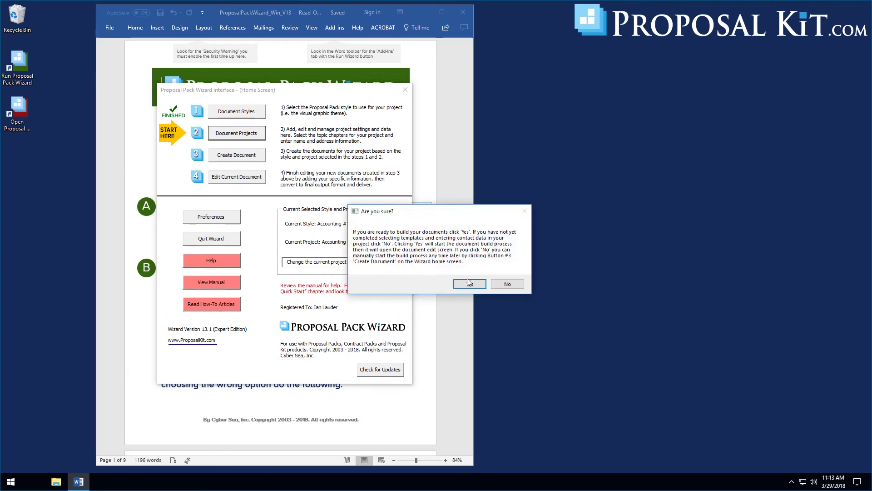
left_click(469, 283)
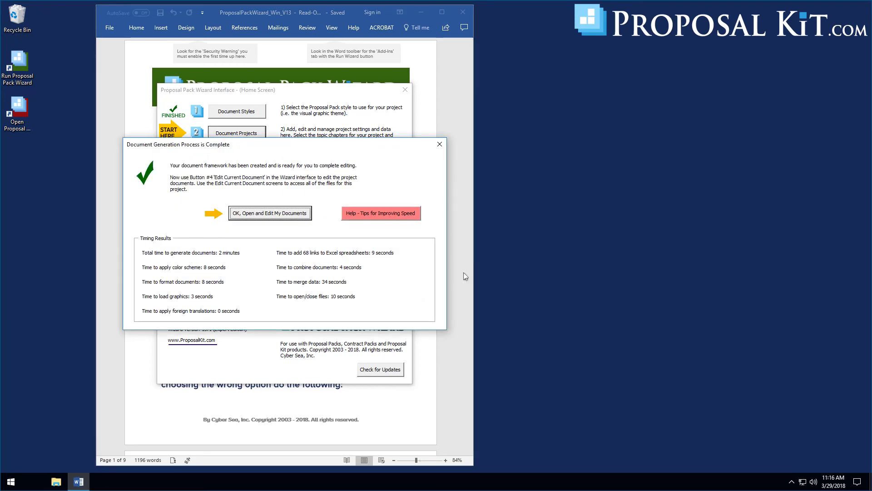
- Open the generated FullProposal document with its linked data updated and review it through to the back cover page
left_click(264, 211)
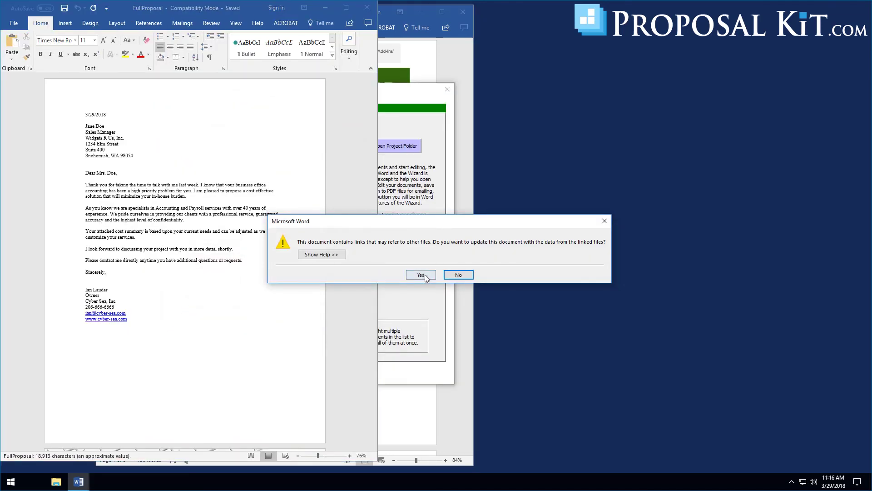
left_click(421, 276)
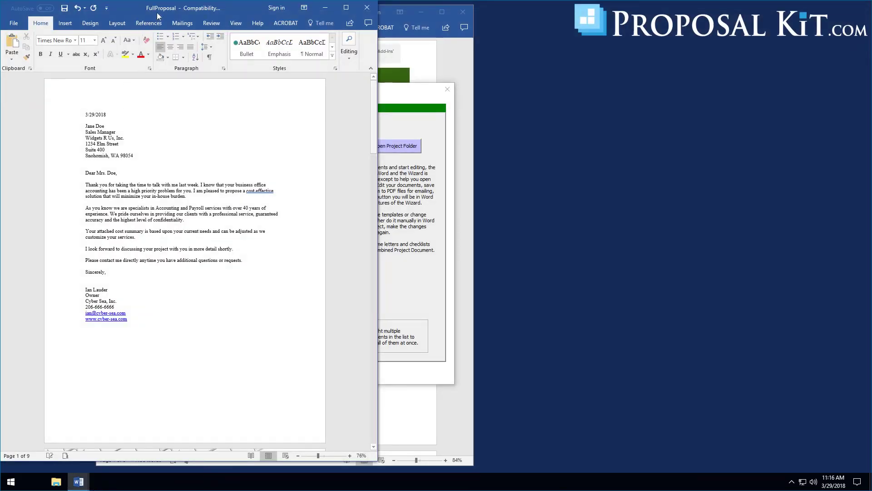
left_click_drag(157, 12, 365, 13)
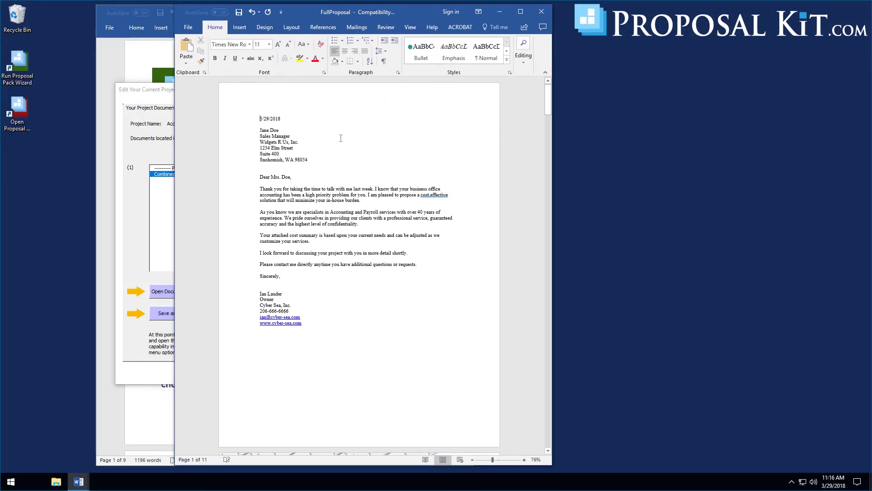
left_click_drag(548, 98, 551, 440)
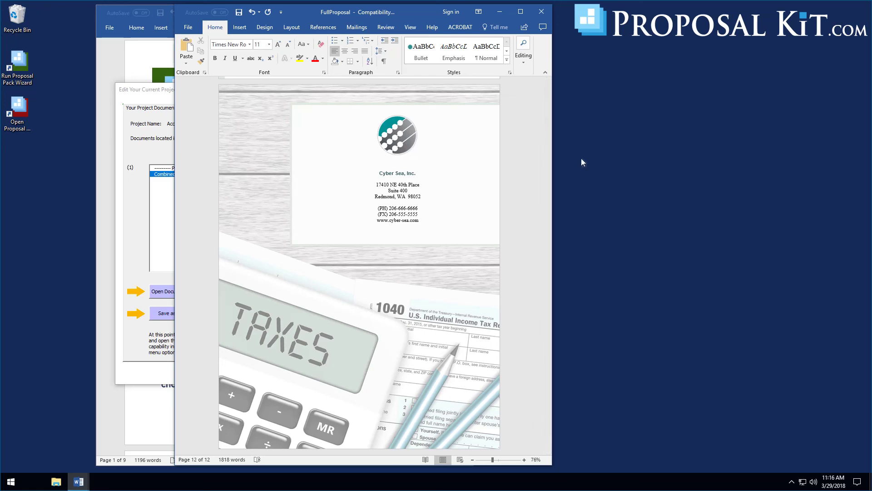